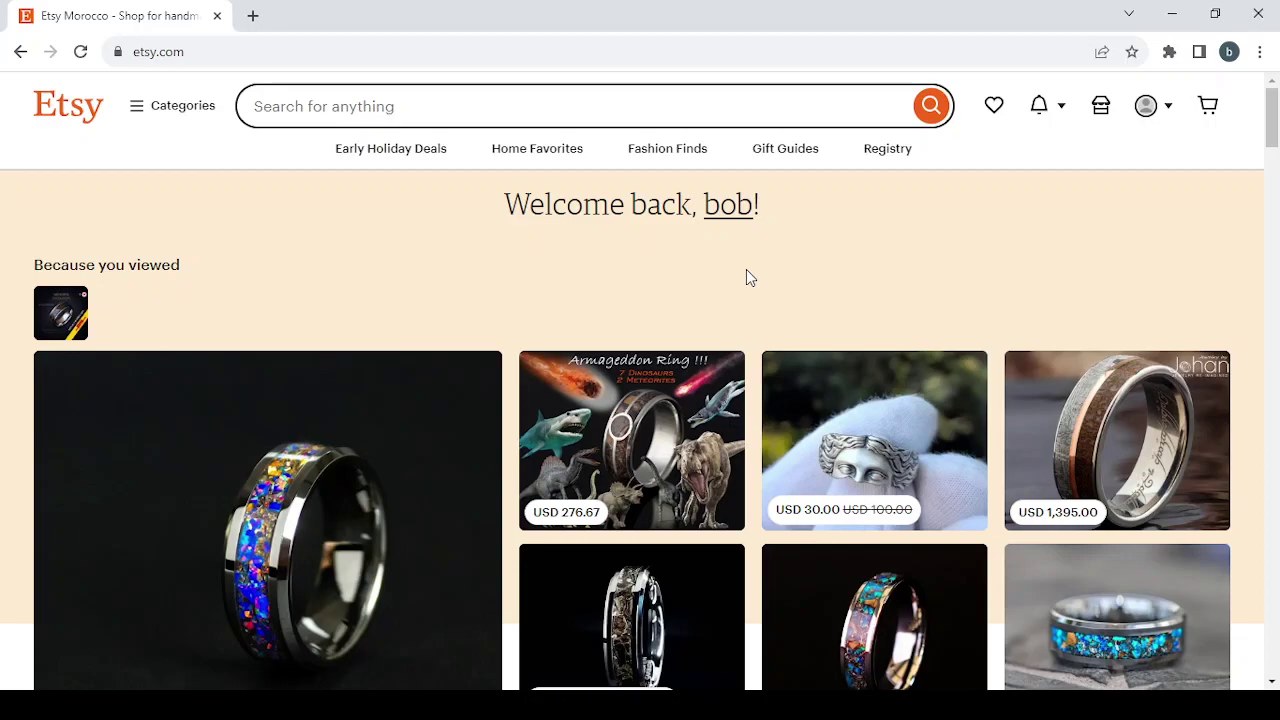
# Step: Browse the home page's recommended rings, sponsored items, suggested shops and shopper collections
pyautogui.scroll(-5, 746, 270)
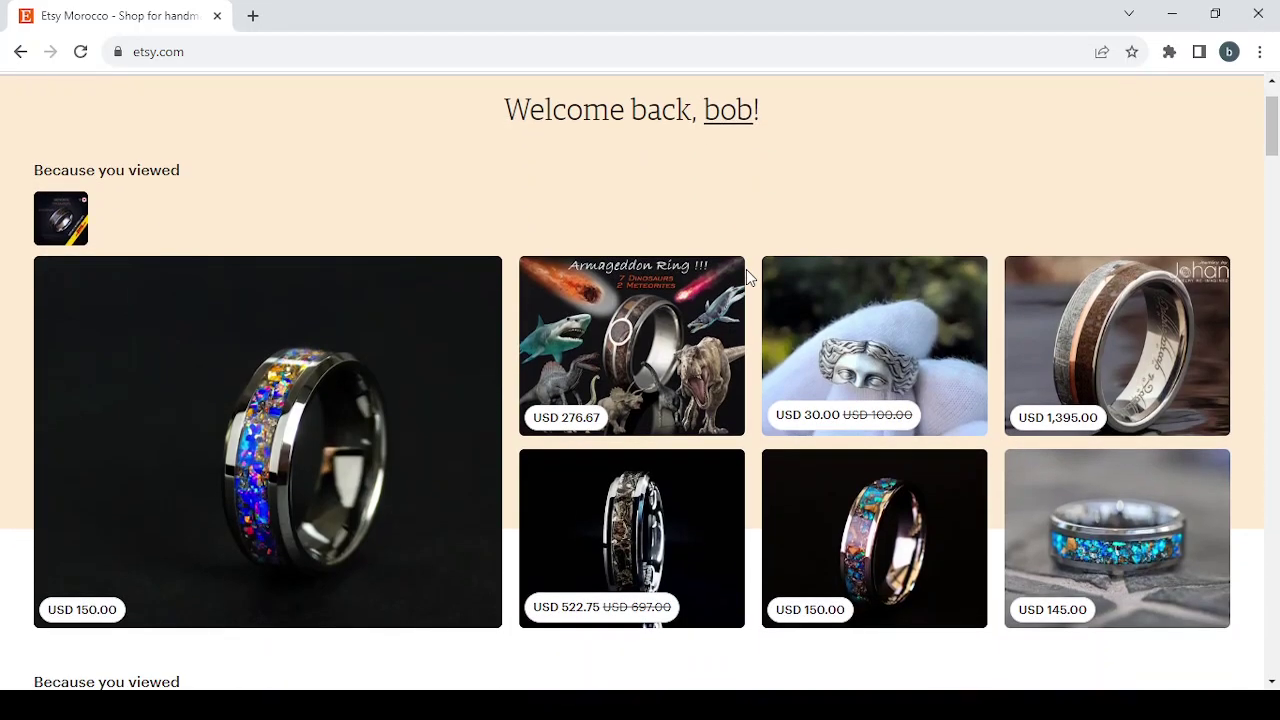
pyautogui.scroll(-9, 746, 270)
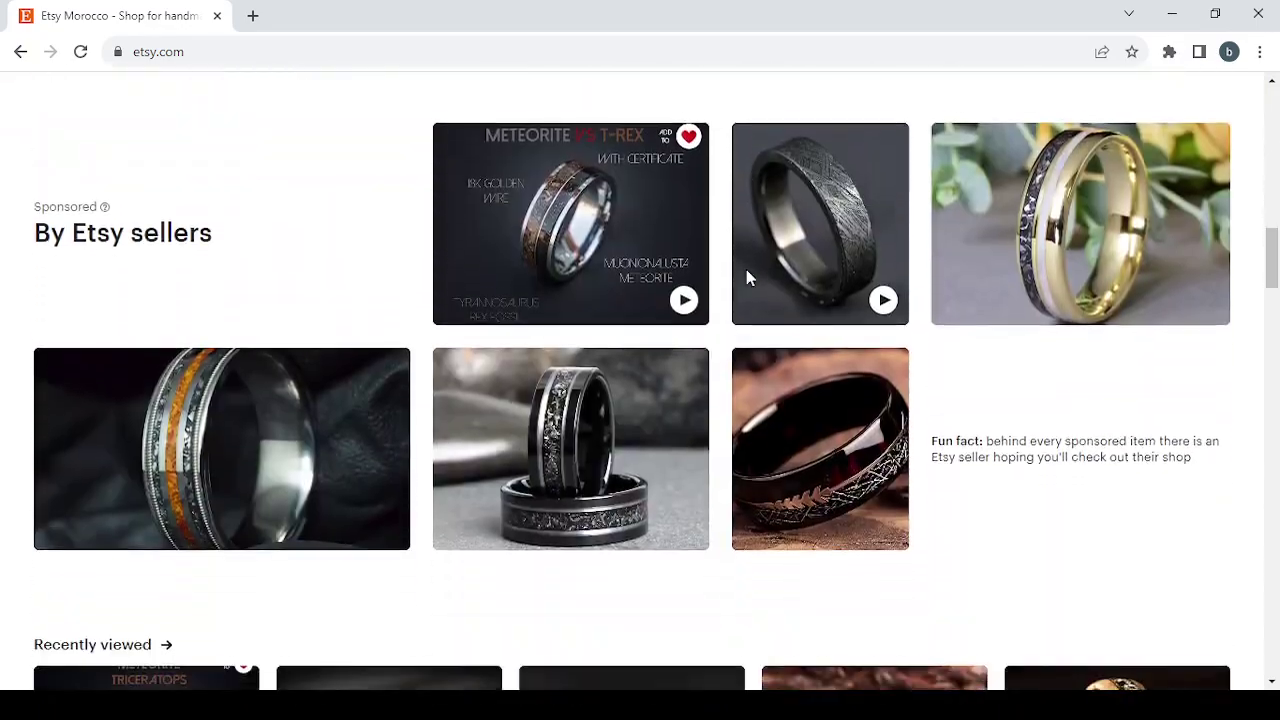
pyautogui.scroll(3, 746, 270)
pyautogui.scroll(10, 746, 270)
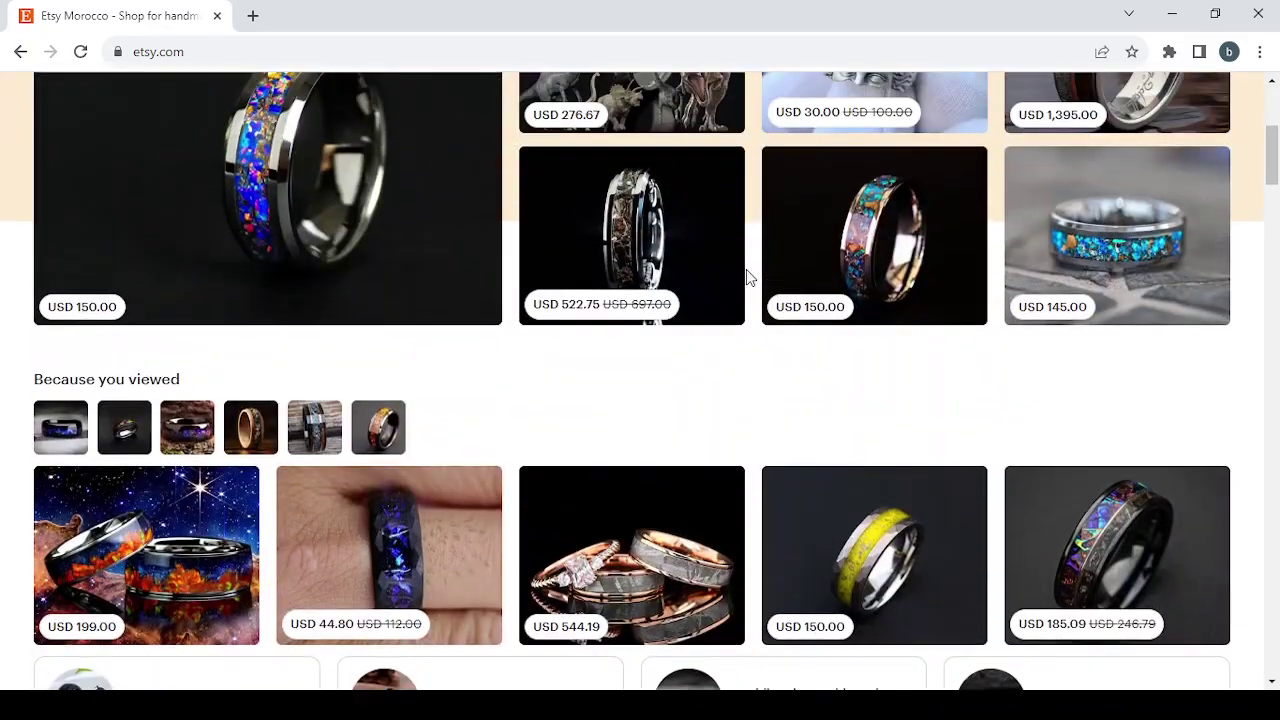
pyautogui.scroll(-12, 746, 270)
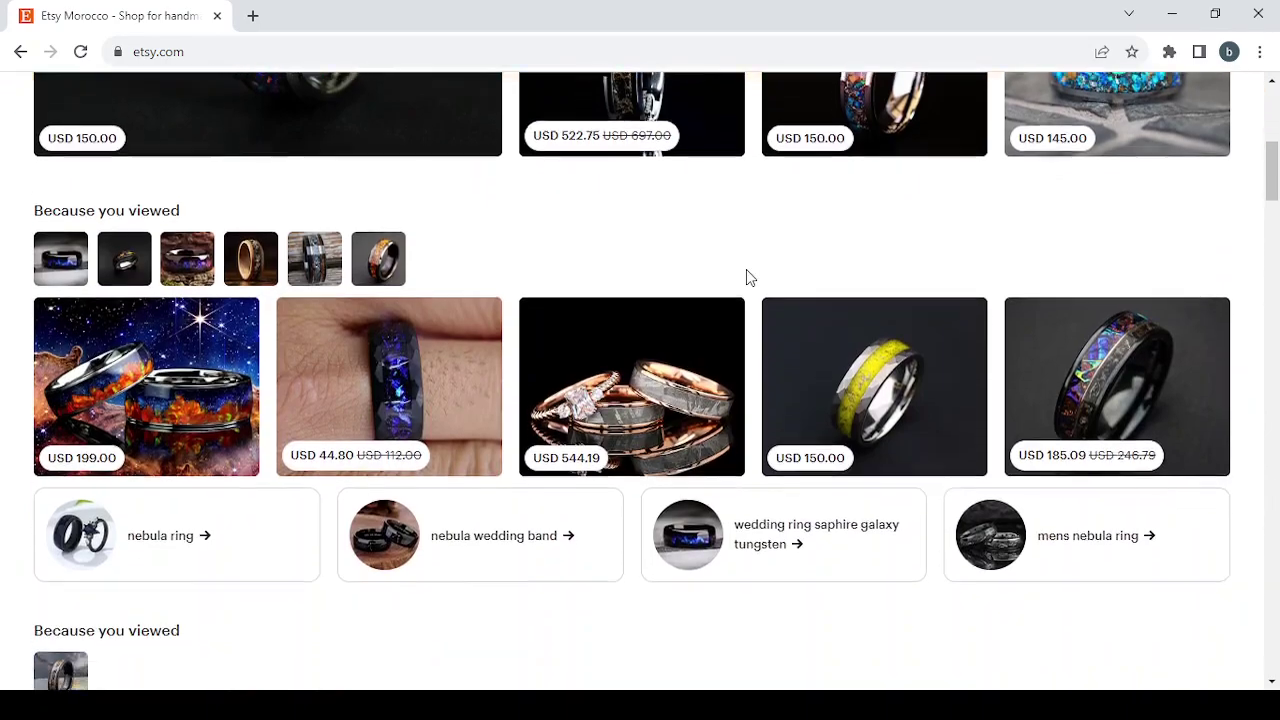
pyautogui.scroll(-1, 748, 276)
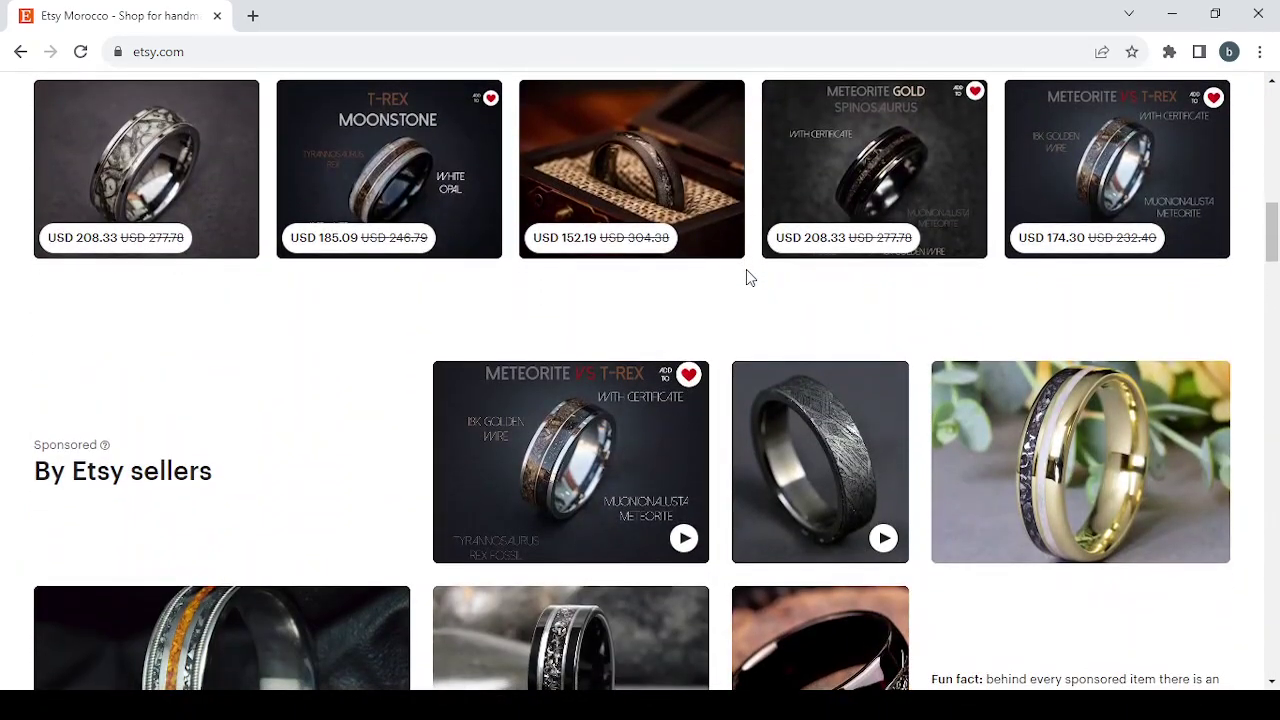
pyautogui.scroll(-6, 748, 277)
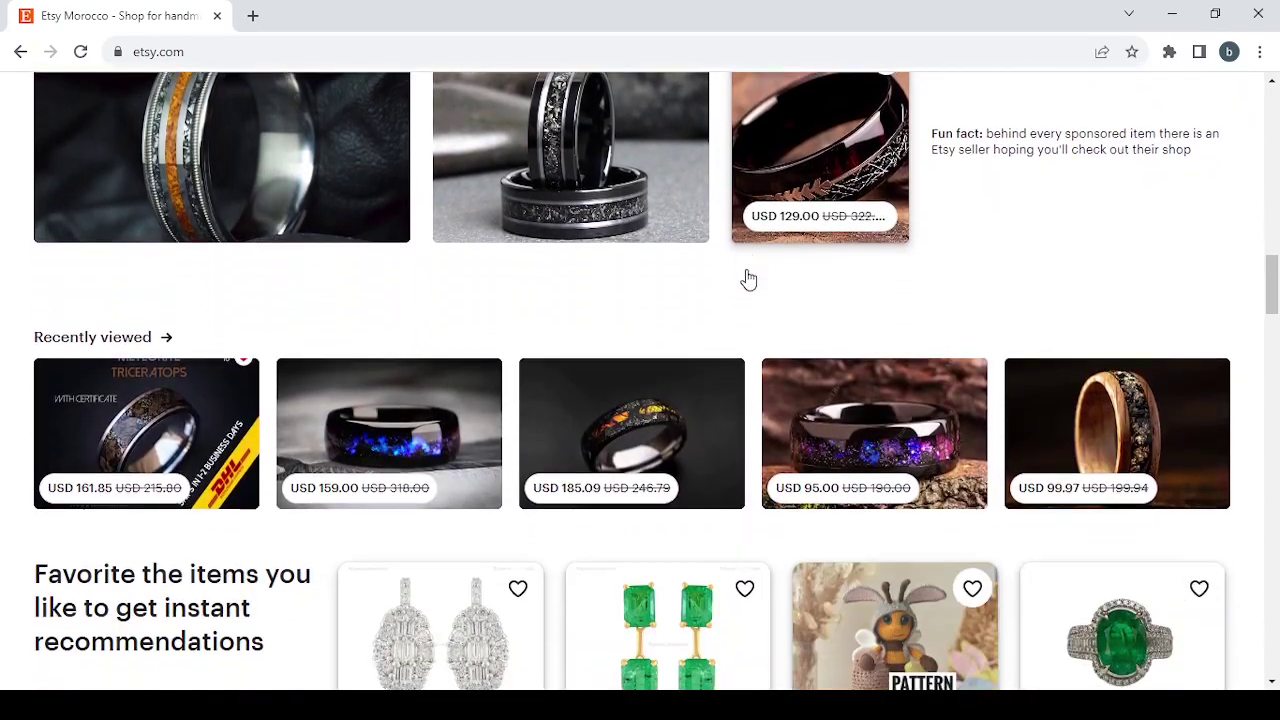
pyautogui.scroll(-1, 749, 280)
pyautogui.scroll(-10, 748, 278)
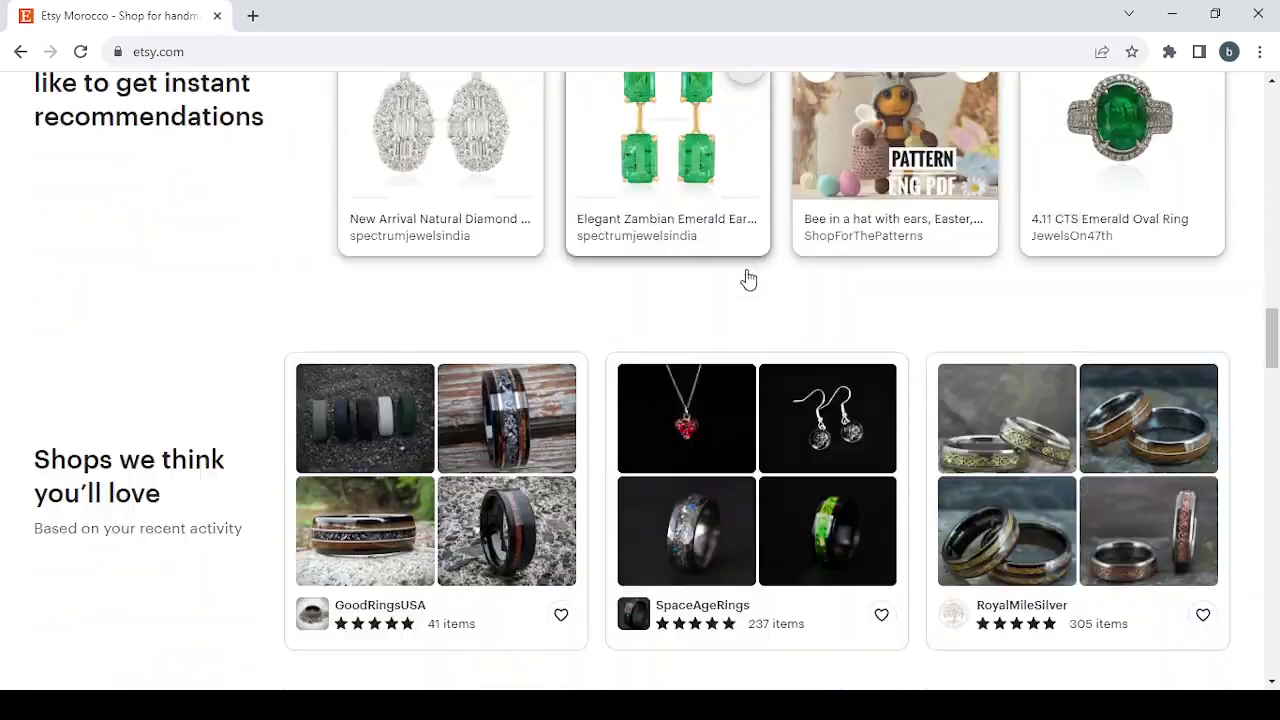
pyautogui.scroll(-11, 741, 226)
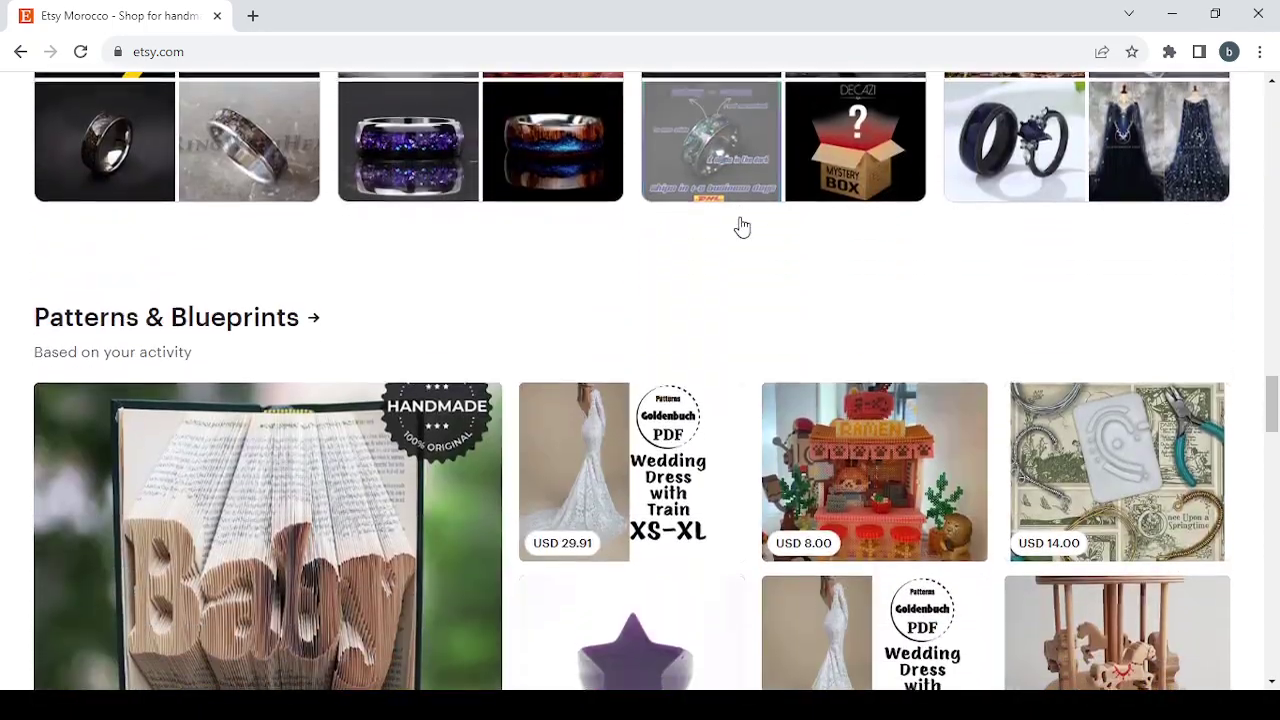
pyautogui.scroll(20, 741, 226)
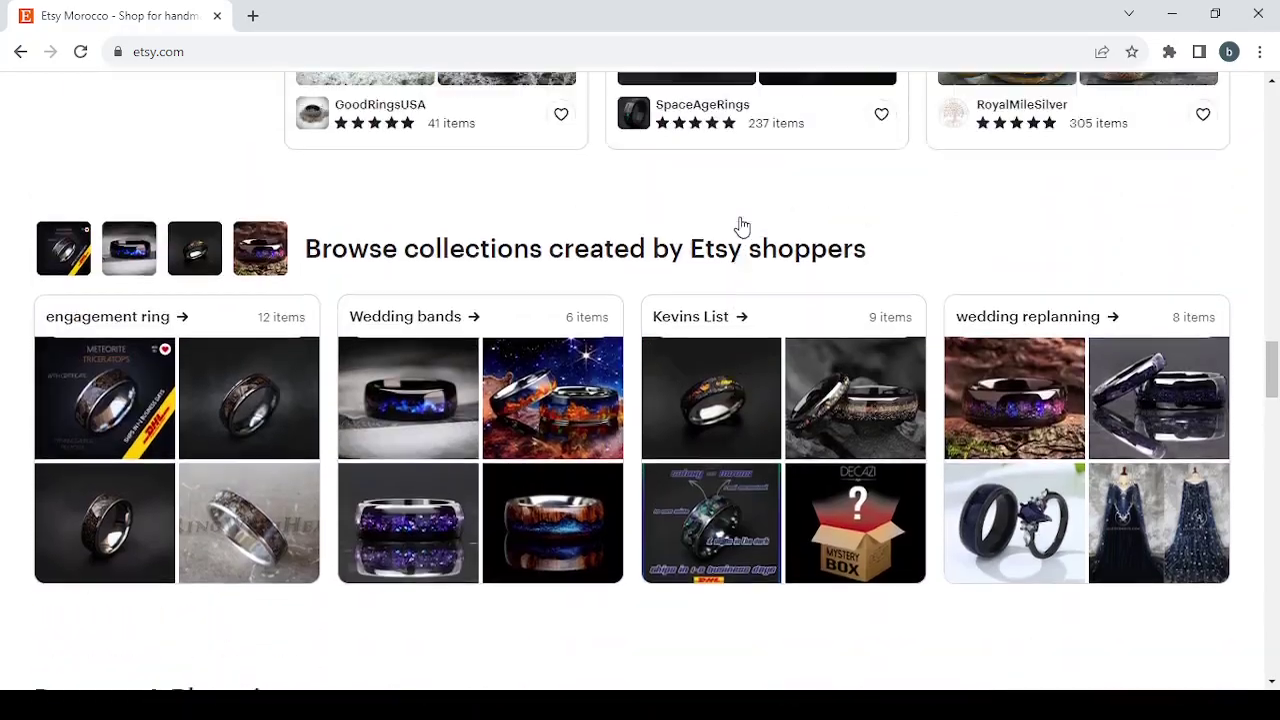
pyautogui.scroll(2, 741, 226)
pyautogui.scroll(-1, 741, 226)
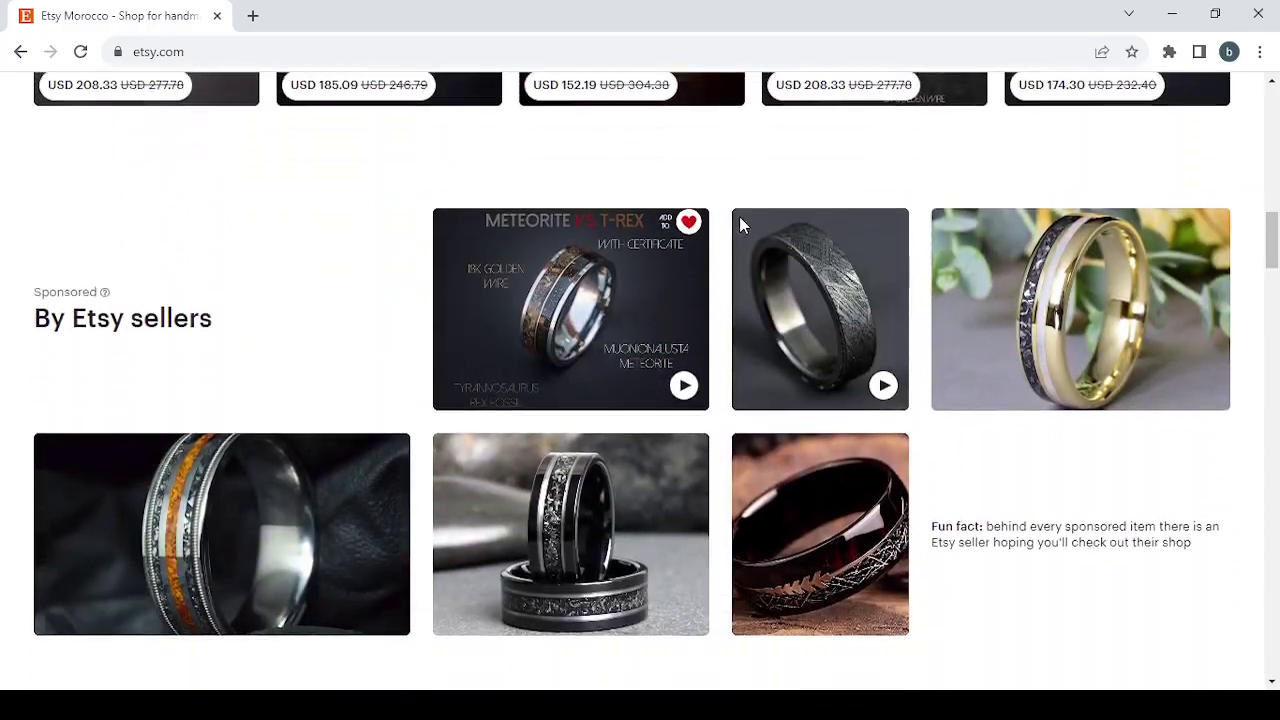
pyautogui.scroll(4, 741, 226)
pyautogui.scroll(-1, 741, 226)
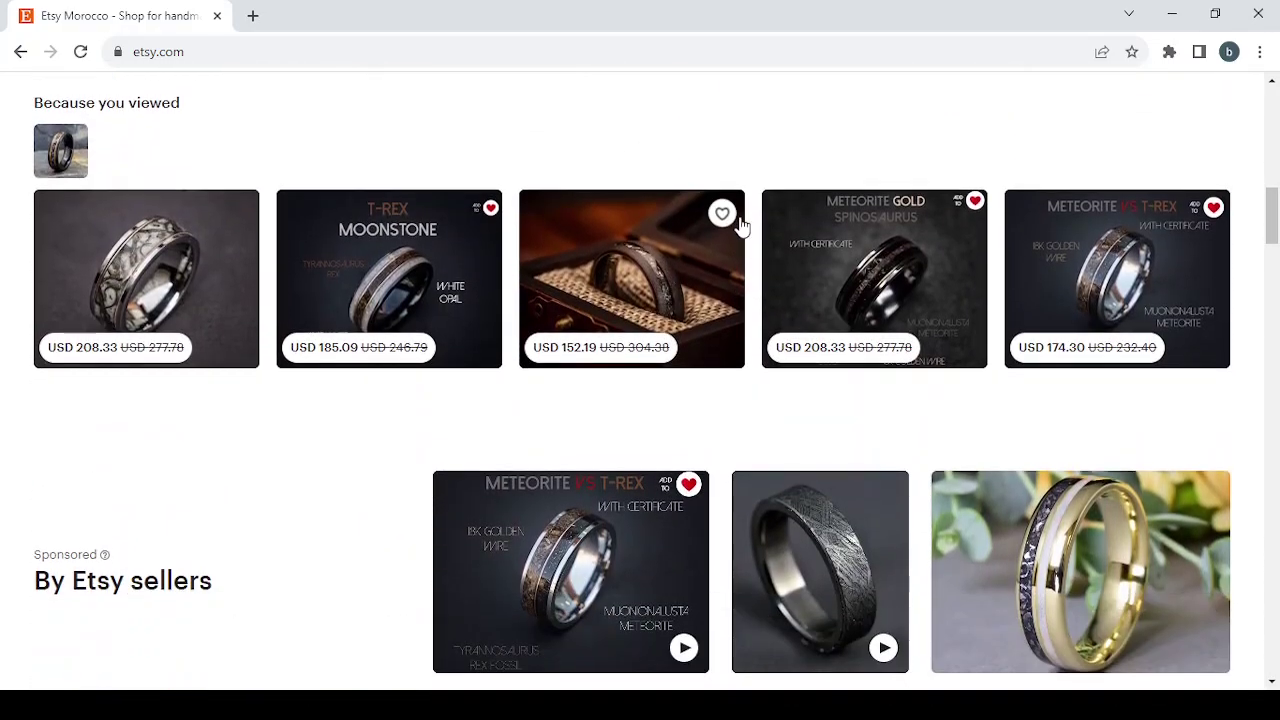
# Step: Open the listing of the black meteorite ring in the wooden box and view its photos up to the third
pyautogui.click(605, 296)
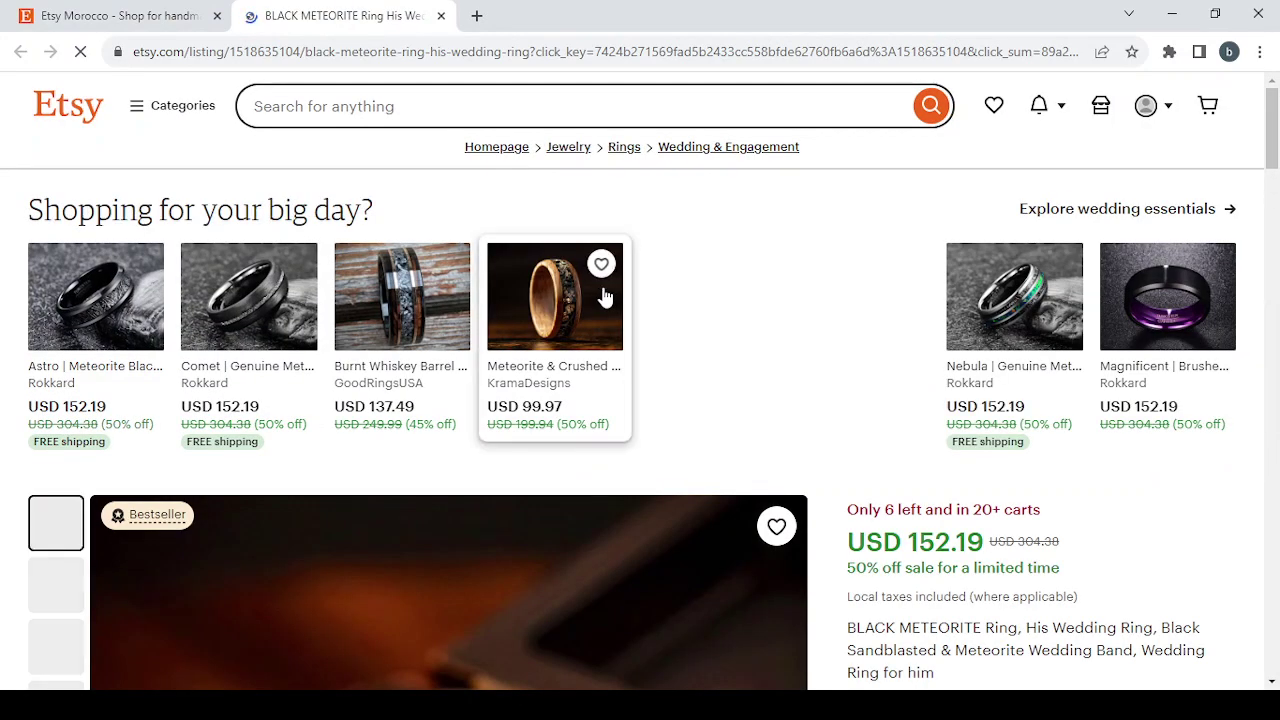
pyautogui.scroll(-1, 911, 400)
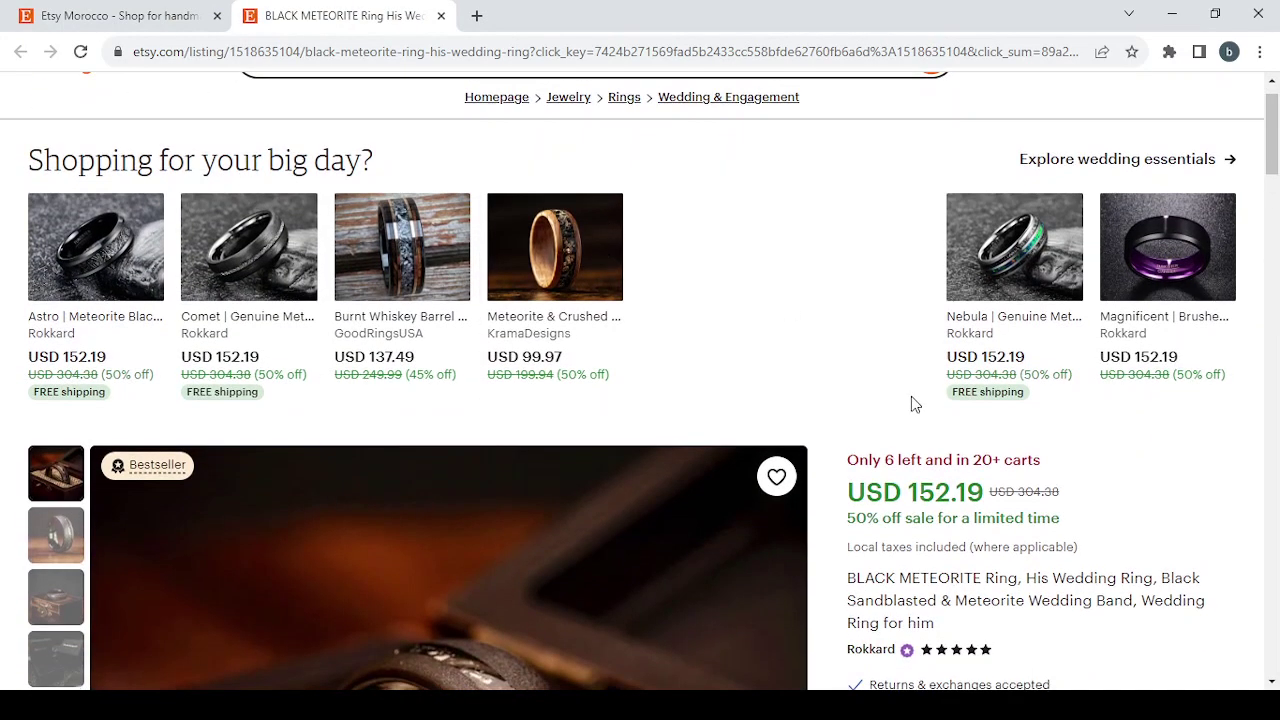
pyautogui.scroll(-4, 911, 396)
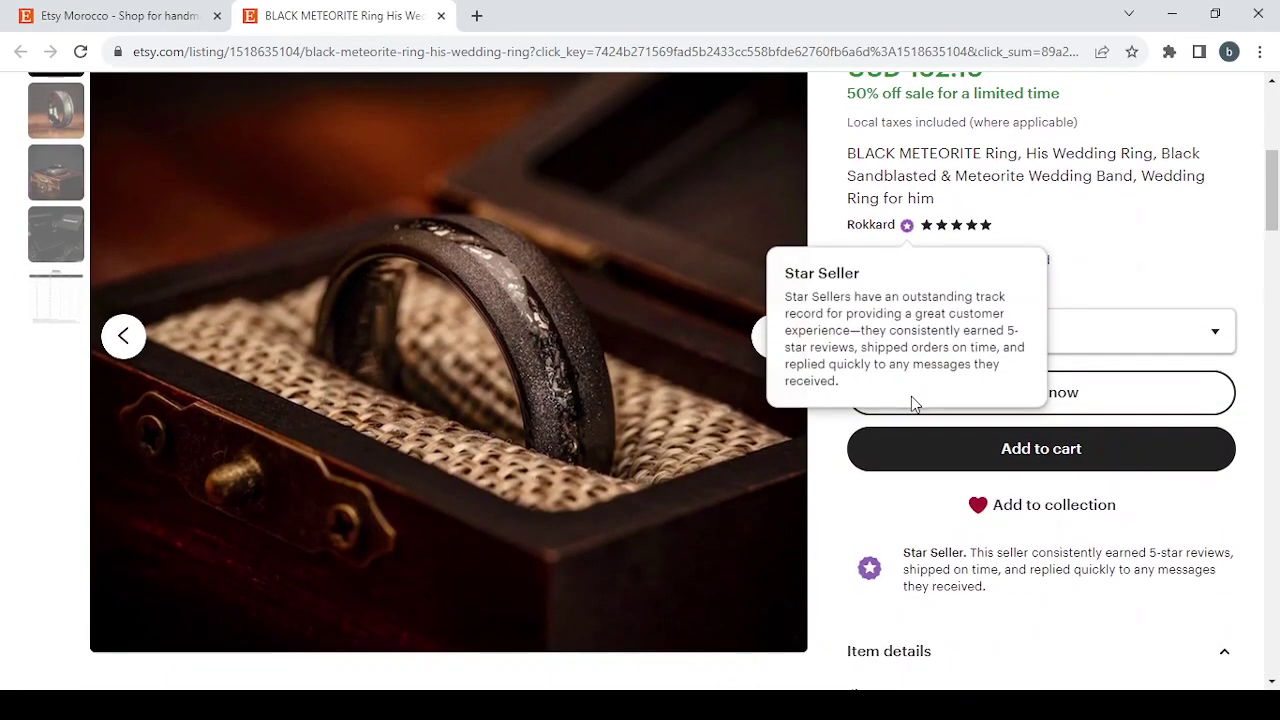
pyautogui.scroll(1, 911, 396)
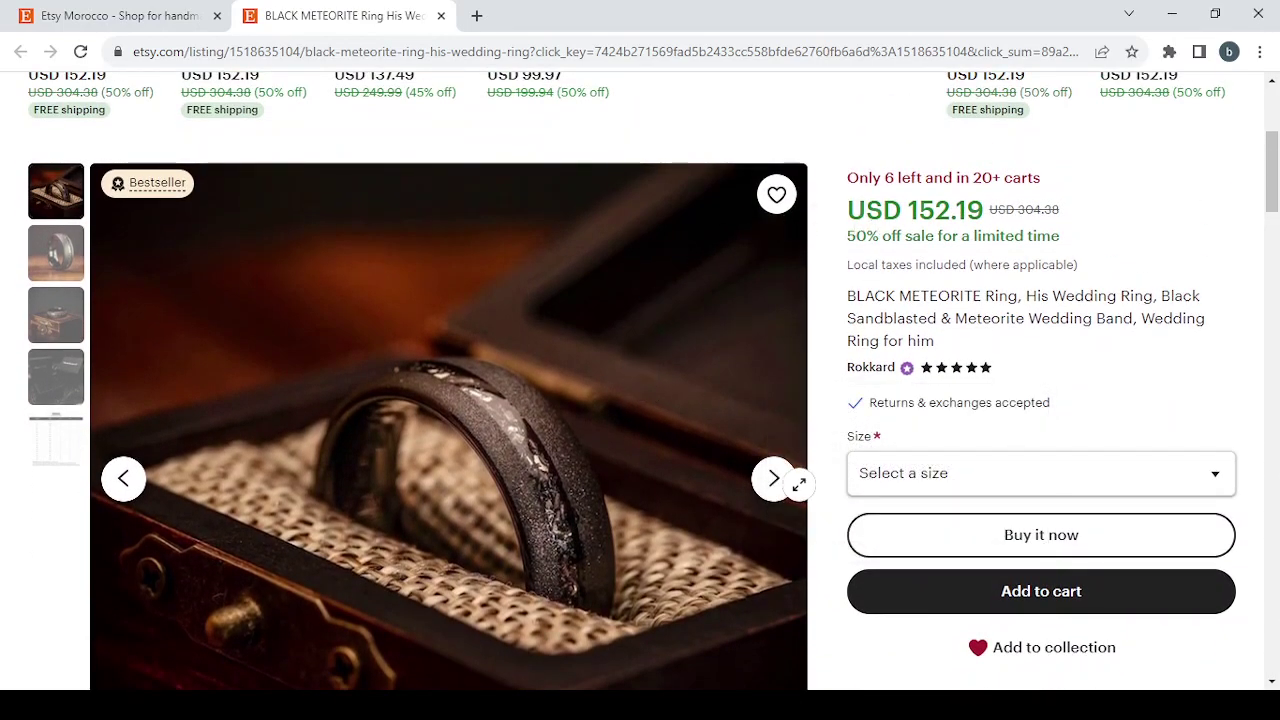
pyautogui.click(773, 480)
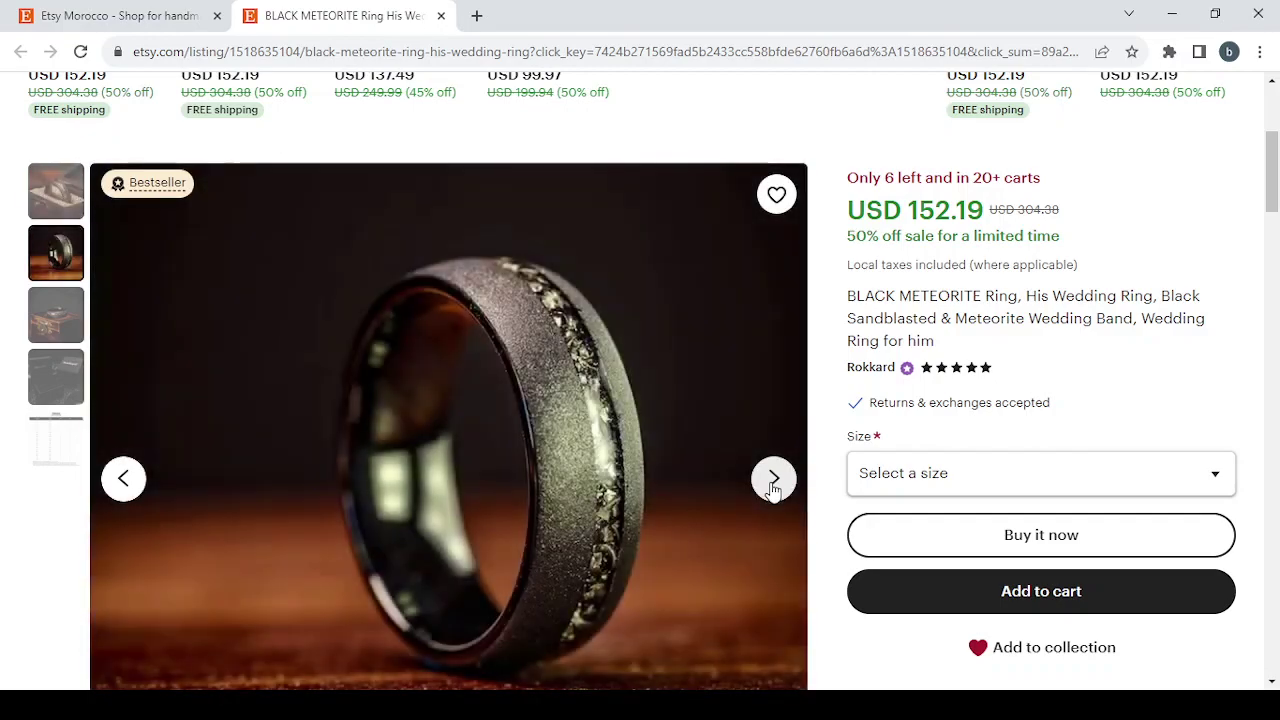
pyautogui.click(773, 480)
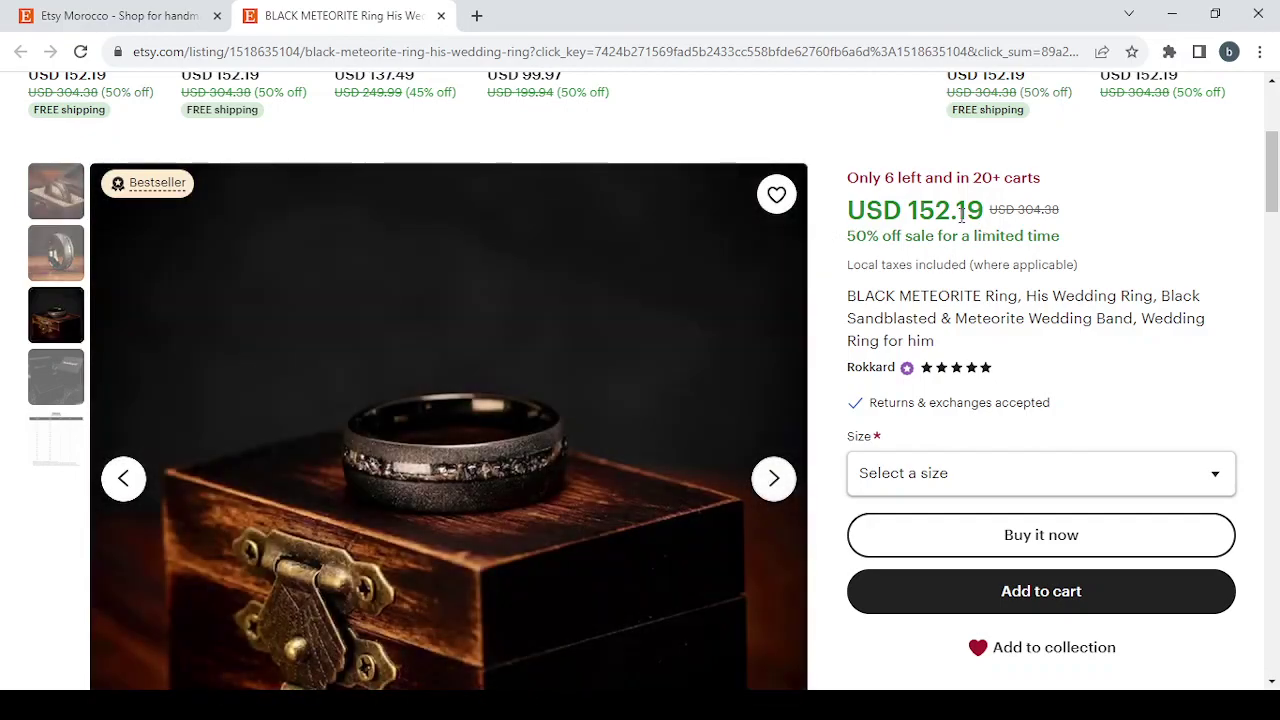
# Step: Read the ring's item details, full description, reviews and shipping policies, and close the listing
pyautogui.scroll(-2, 1005, 228)
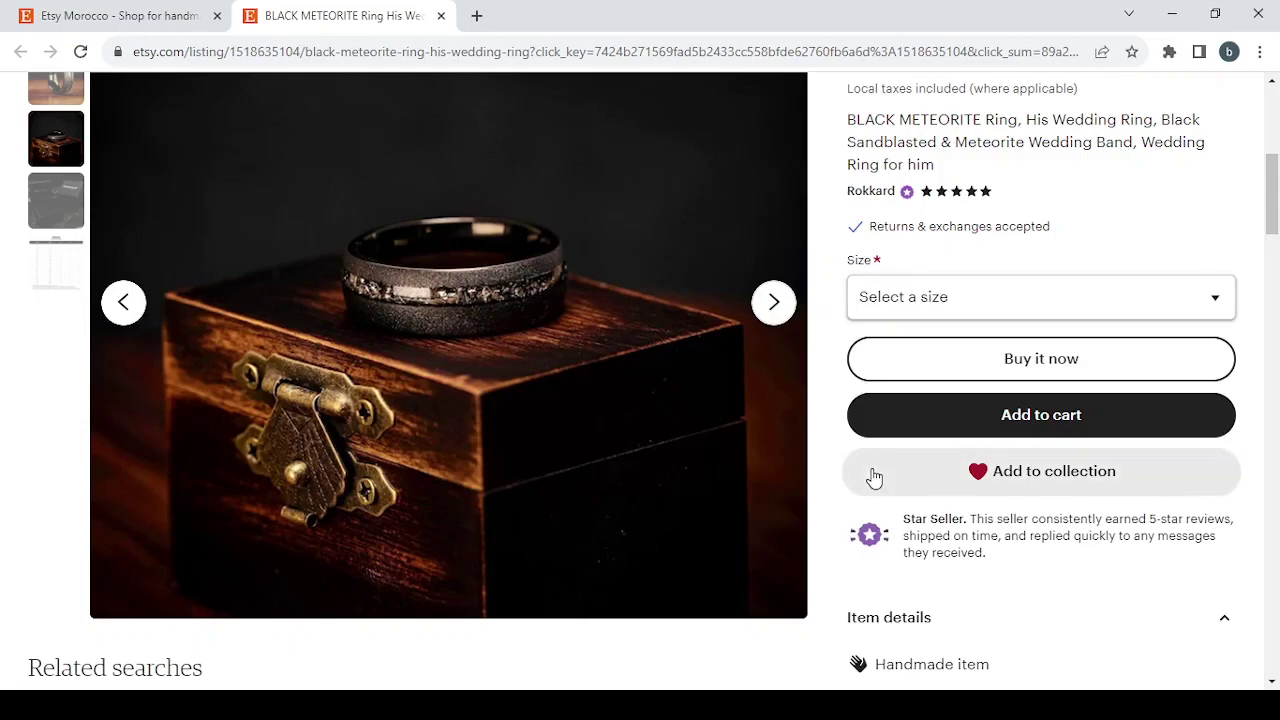
pyautogui.scroll(-3, 874, 478)
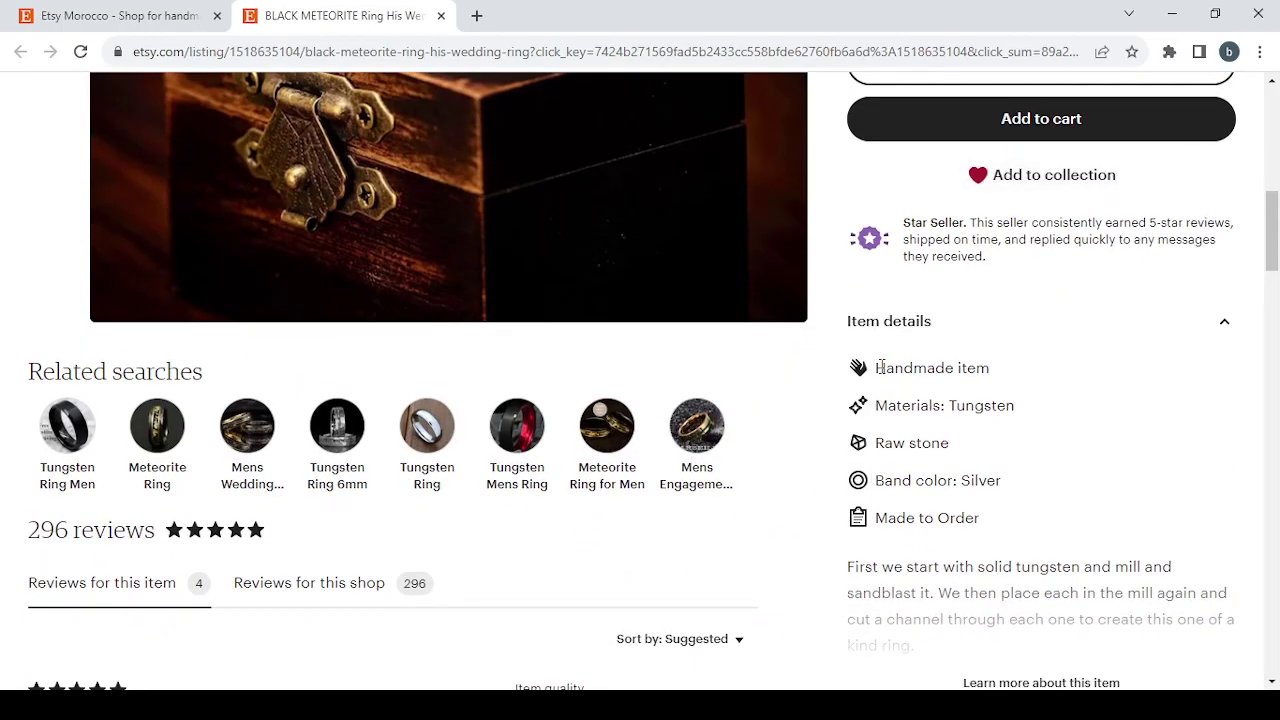
pyautogui.scroll(-3, 1065, 528)
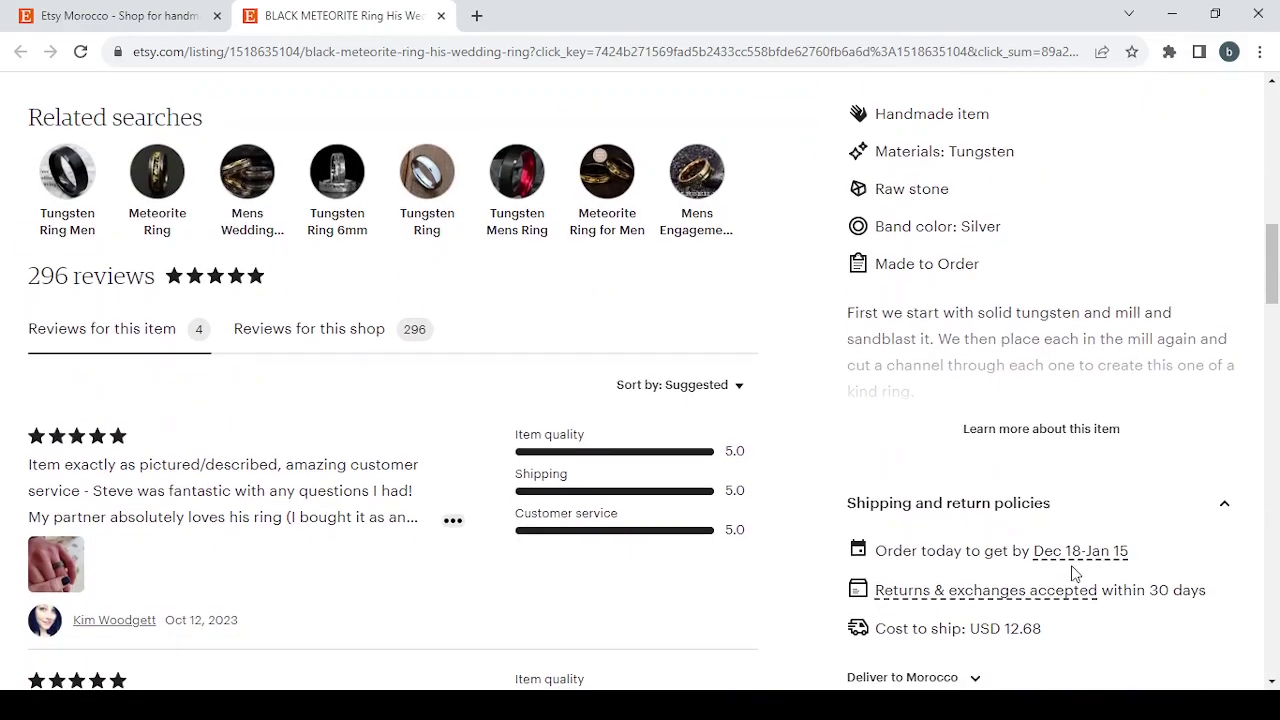
pyautogui.click(1048, 430)
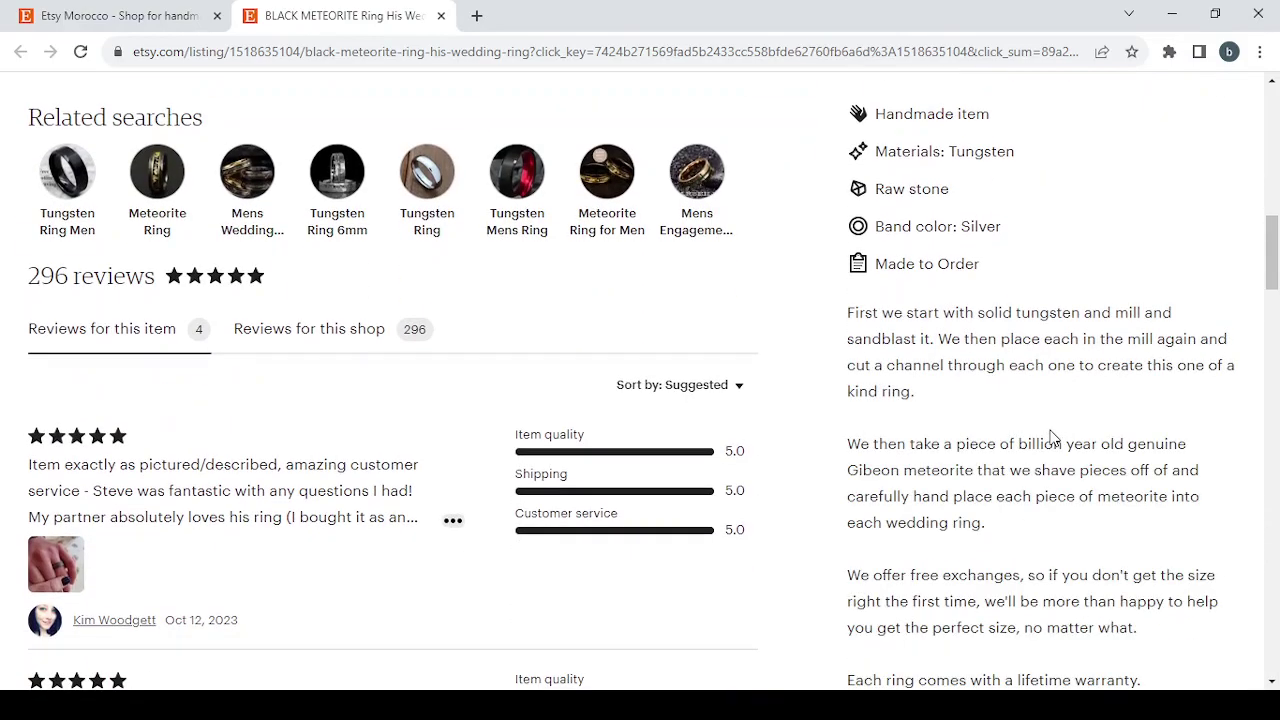
pyautogui.scroll(-5, 1050, 437)
pyautogui.scroll(-1, 1050, 437)
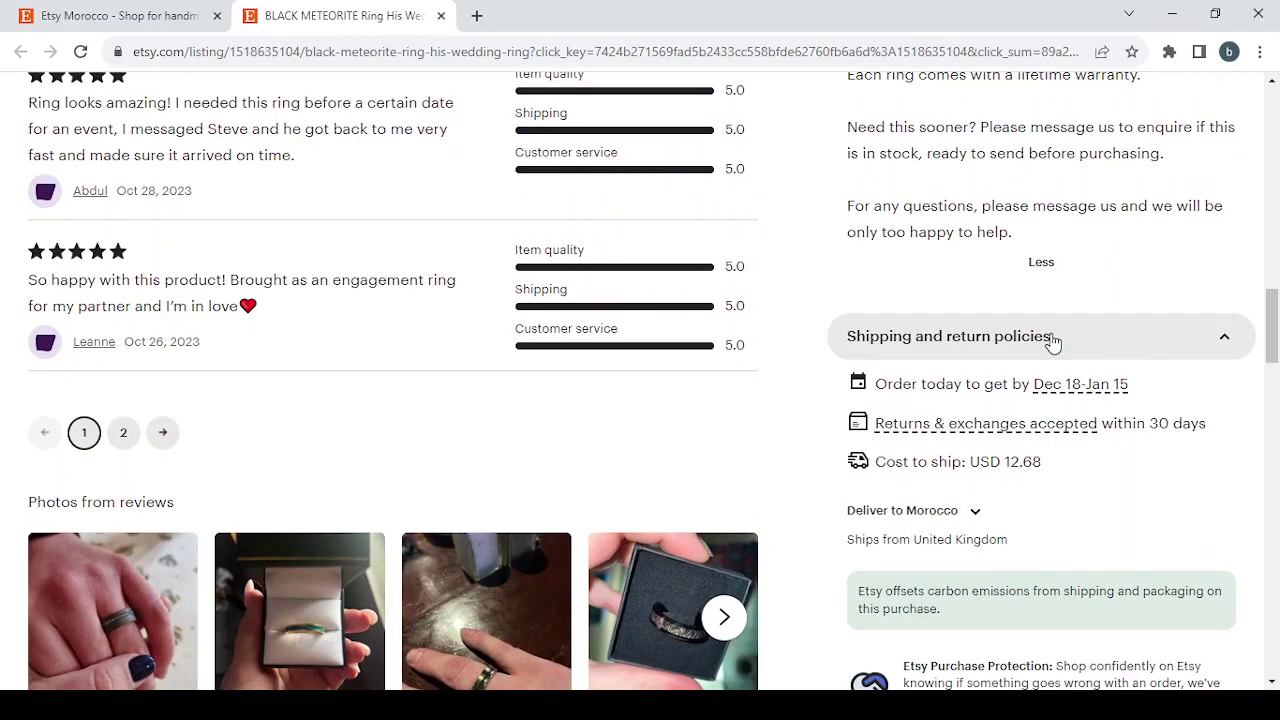
pyautogui.scroll(20, 1052, 342)
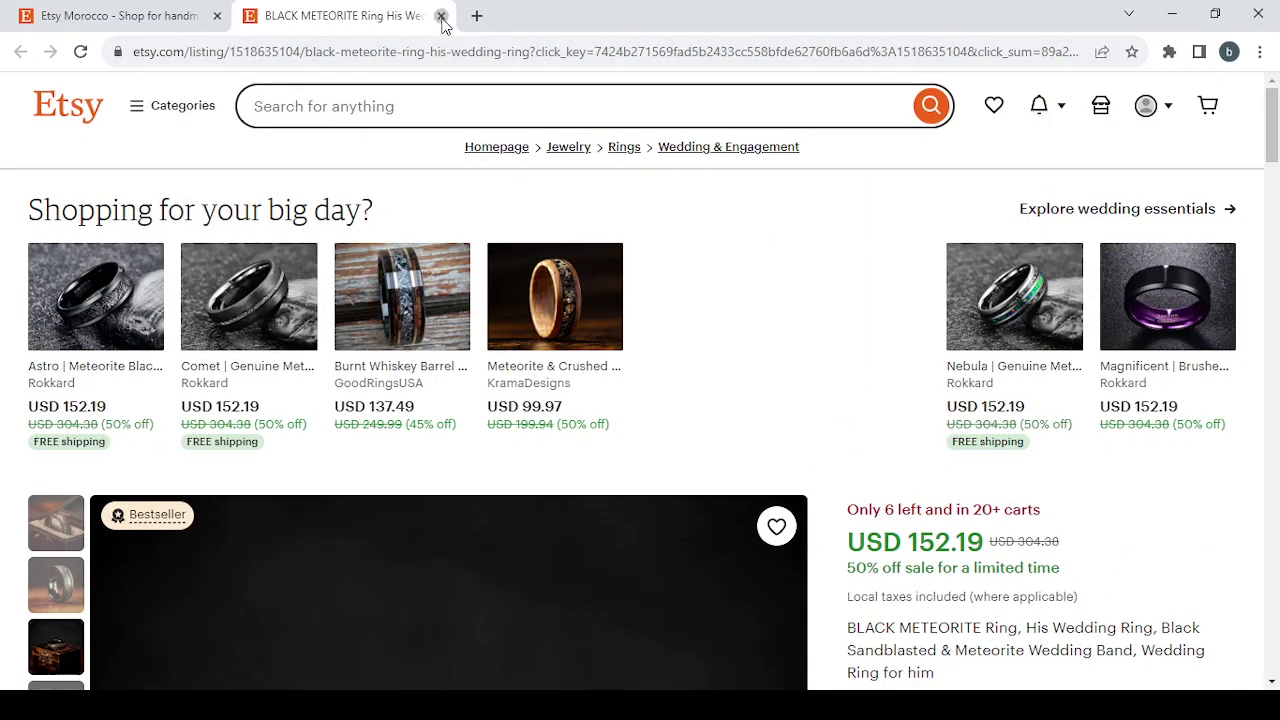
pyautogui.click(441, 16)
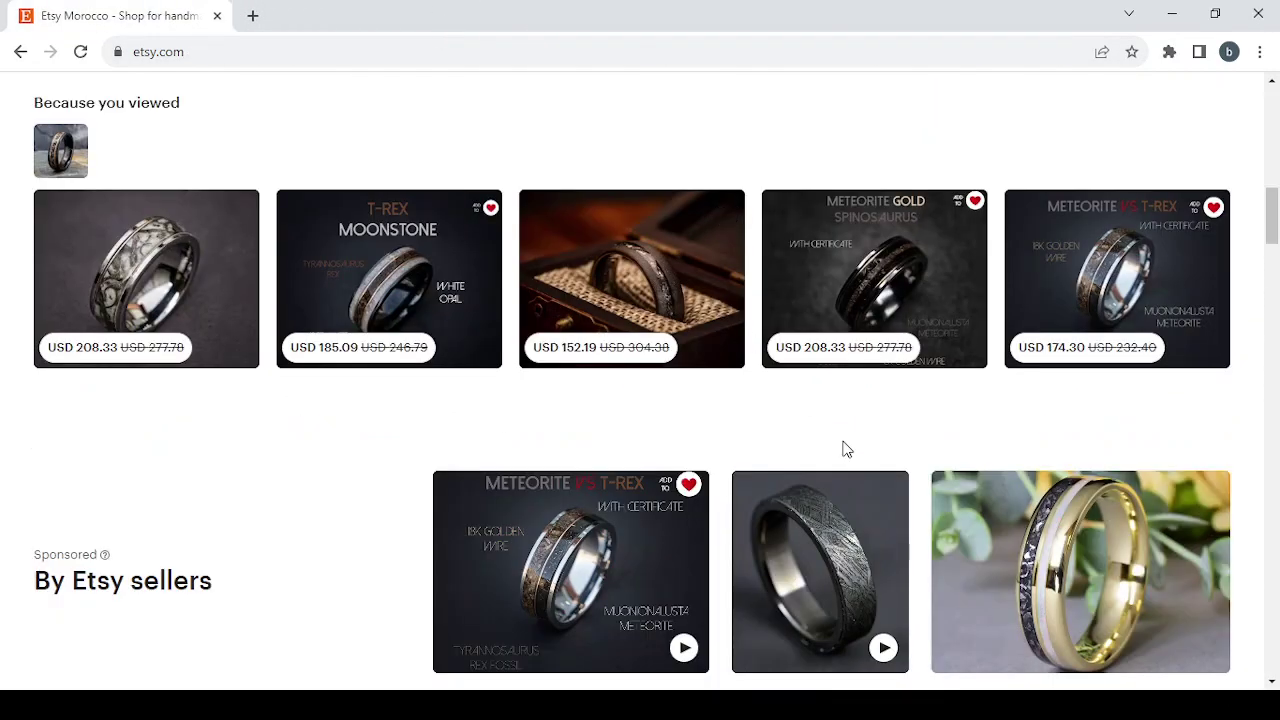
# Step: Open Shop Manager and return to the Shop preferences stage of the shop setup
pyautogui.scroll(10, 843, 449)
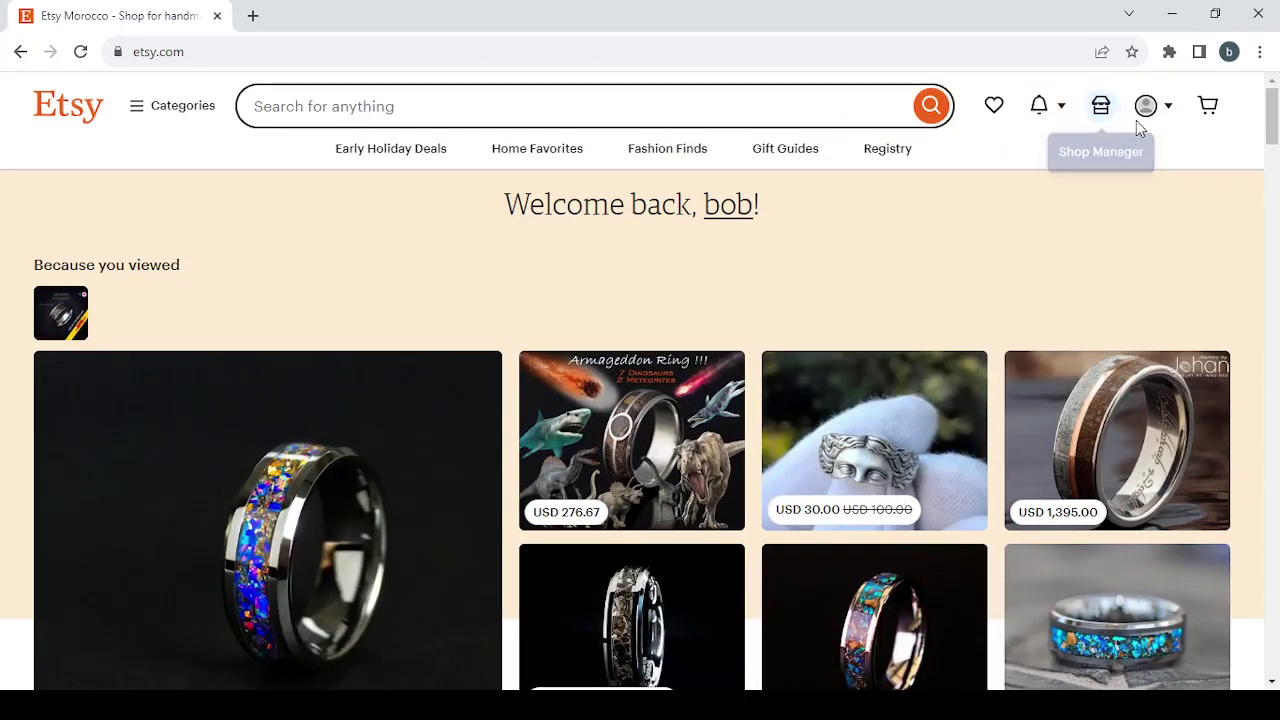
pyautogui.click(1101, 112)
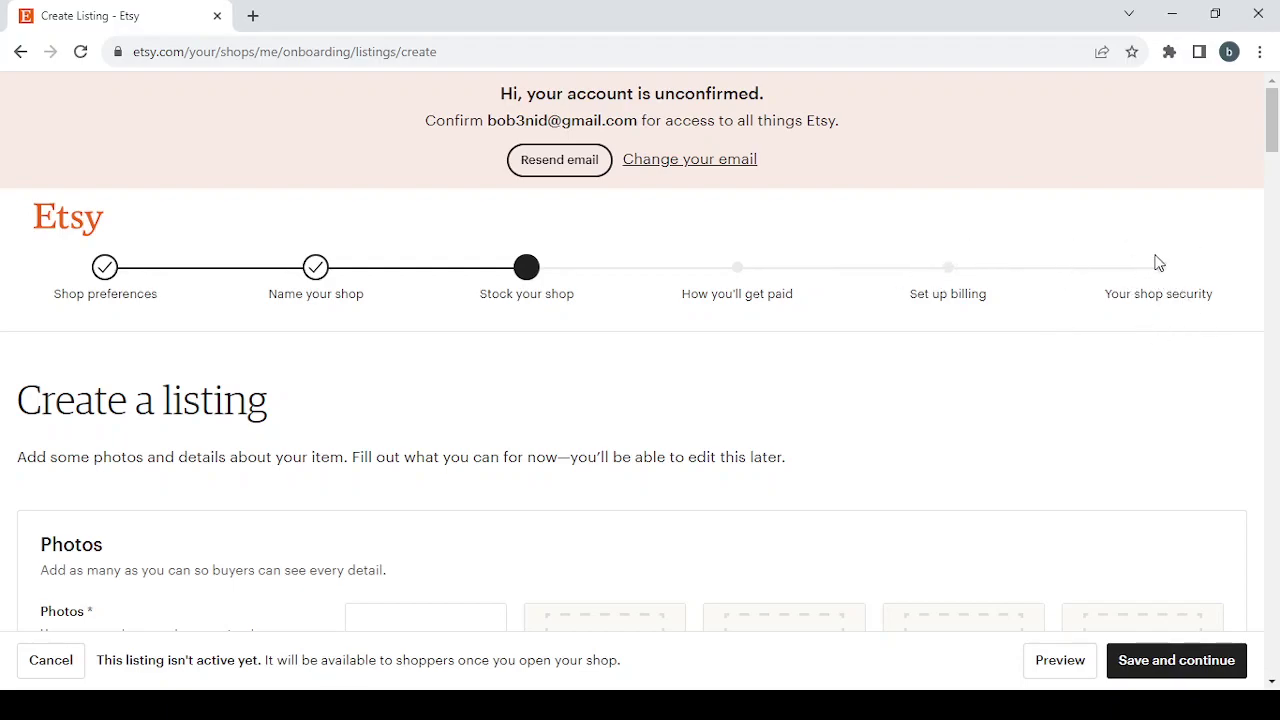
pyautogui.click(101, 284)
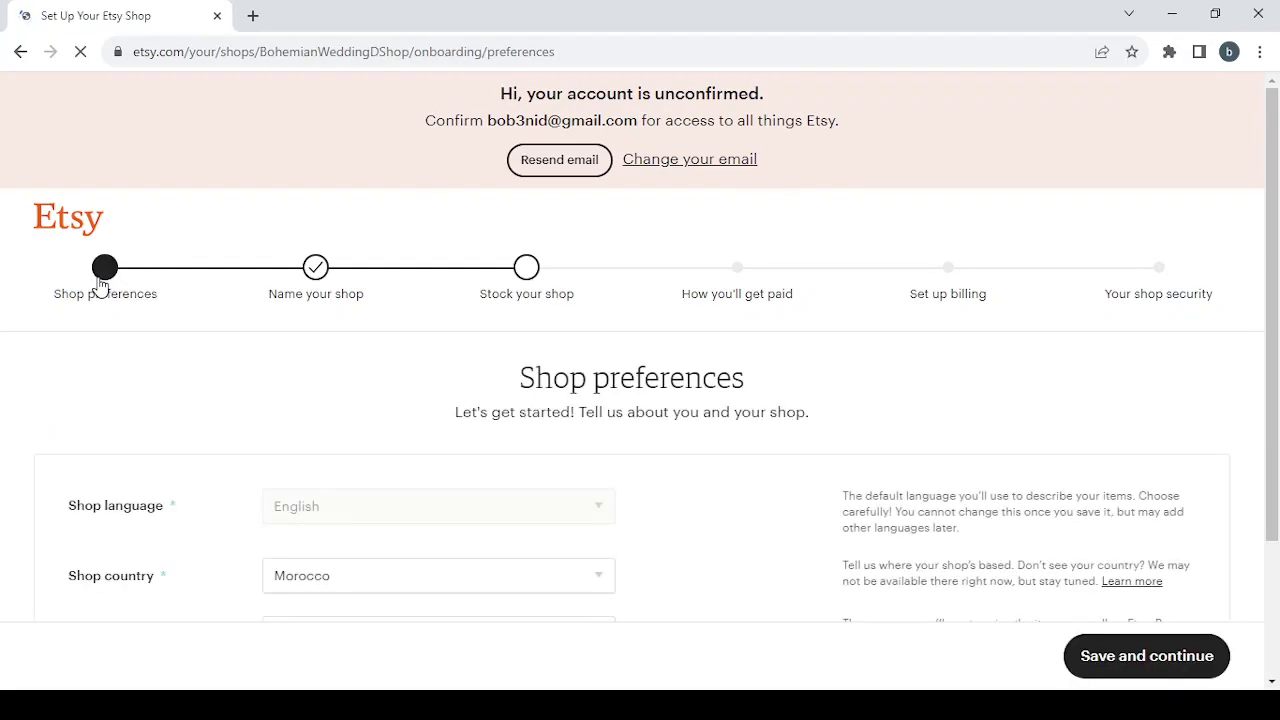
# Step: Set the shop currency to United States Dollar and save the shop preferences
pyautogui.scroll(-2, 452, 487)
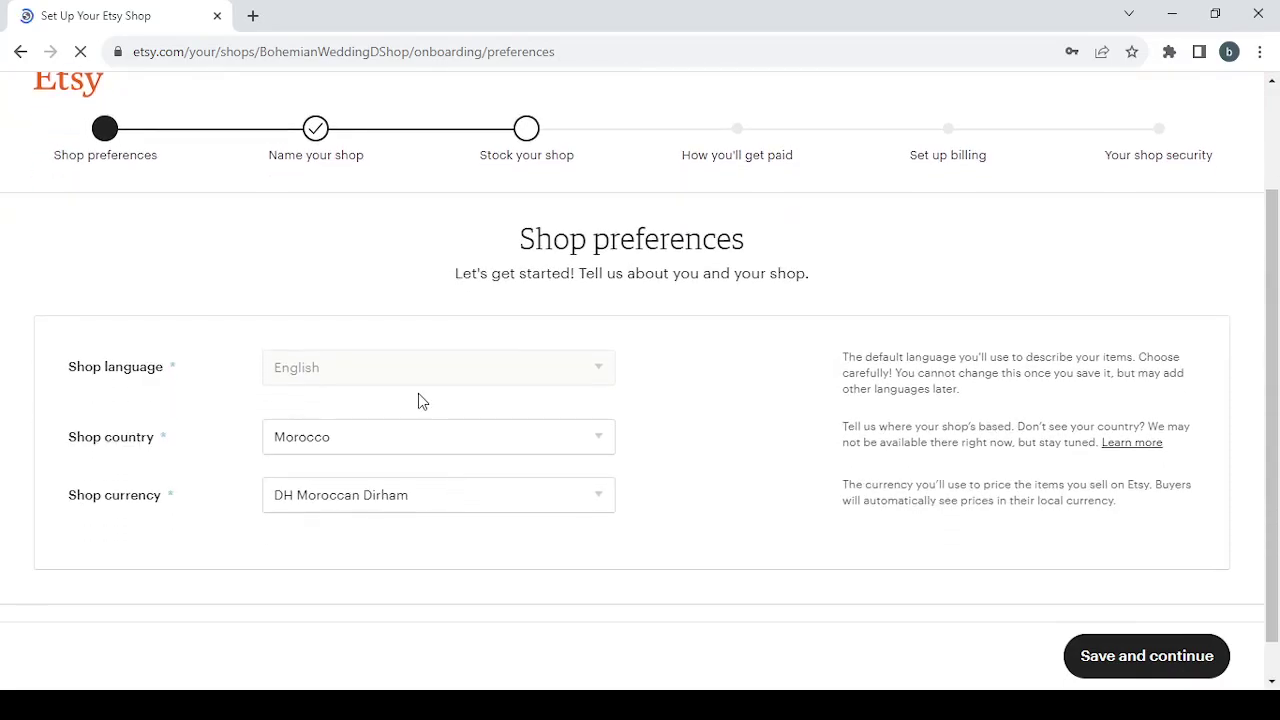
pyautogui.click(489, 499)
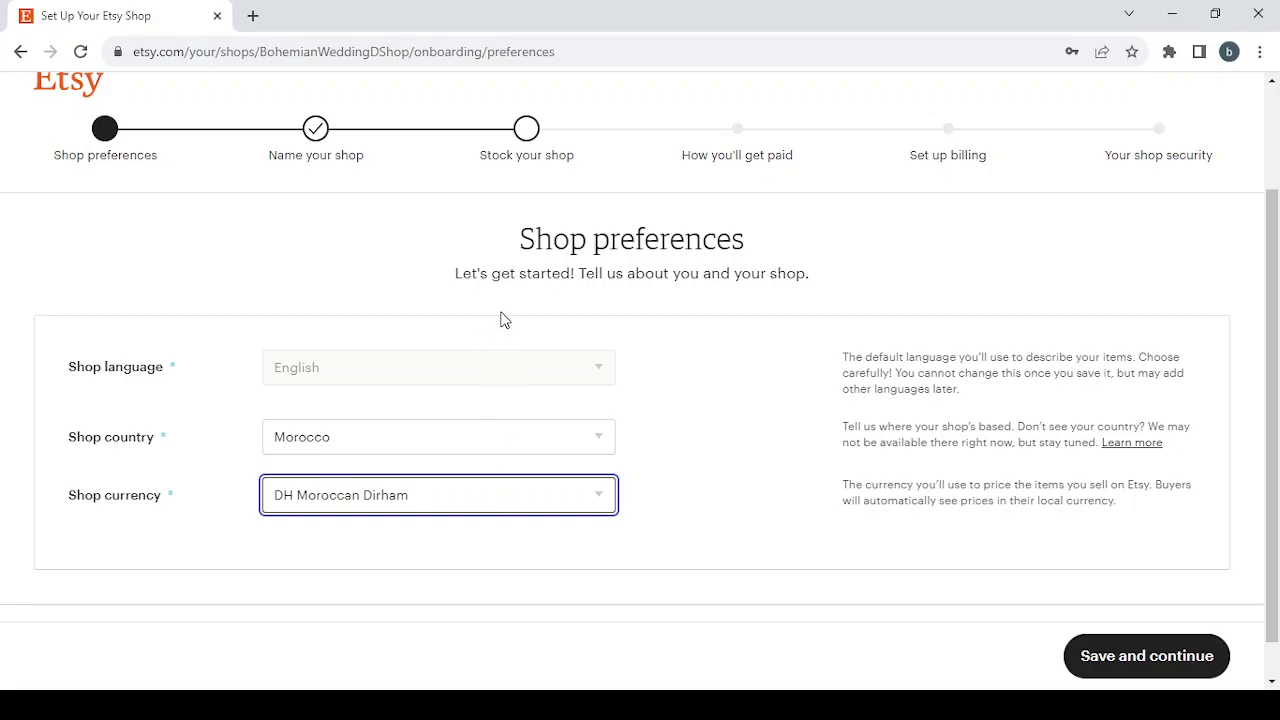
pyautogui.click(490, 183)
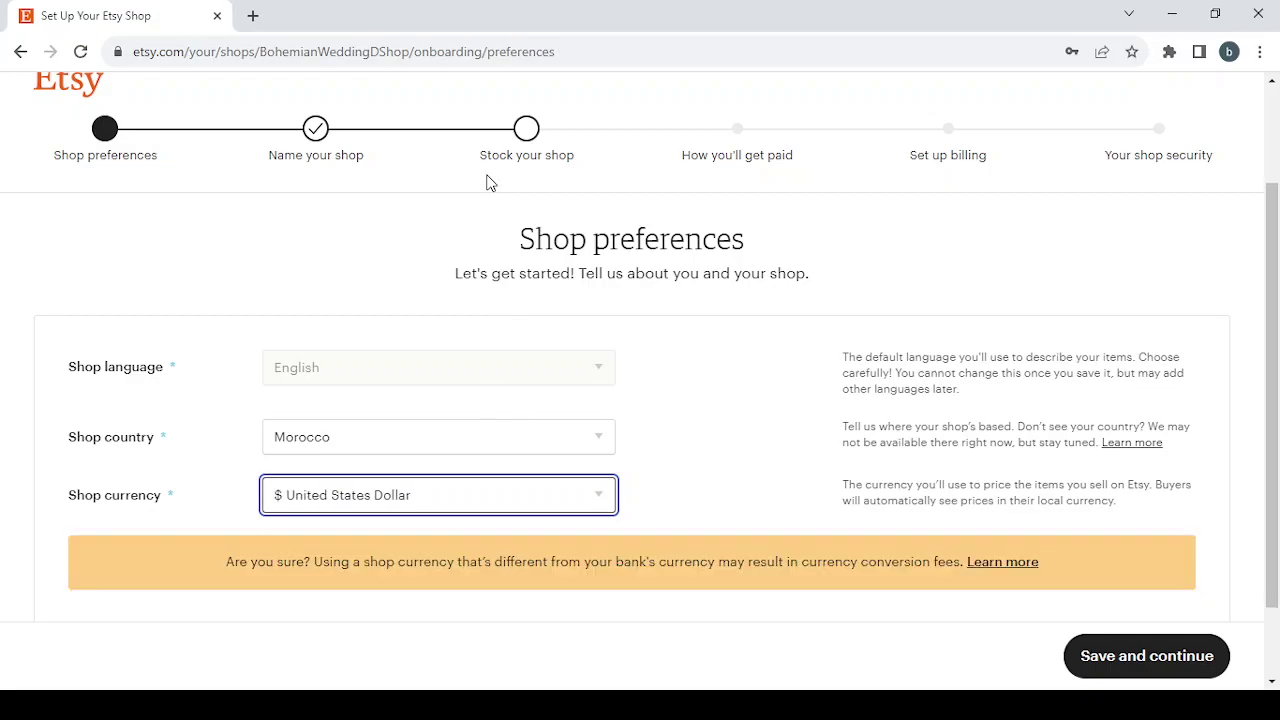
pyautogui.click(1165, 659)
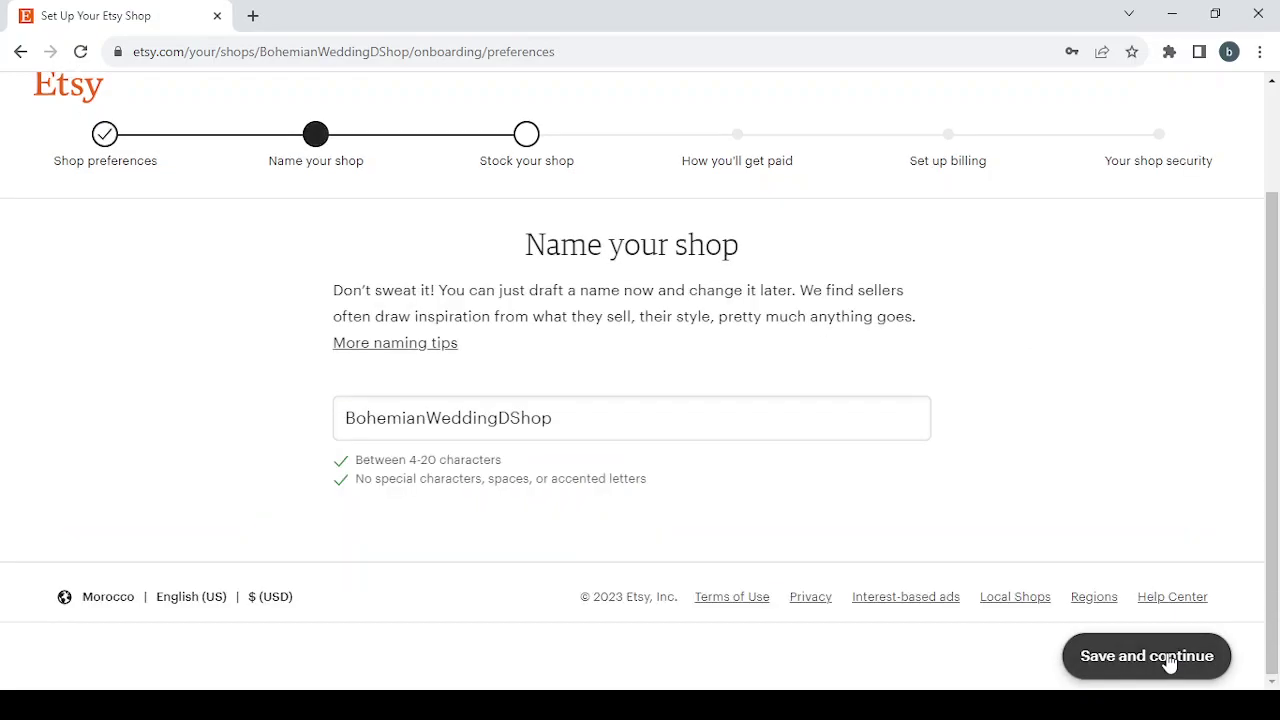
# Step: Replace the drafted shop name with HandDyedYarnforKnitting, without hyphens or spaces
pyautogui.moveTo(566, 423); pyautogui.dragTo(263, 384)
pyautogui.write('Hand-Dyed Yarn for Knitting')
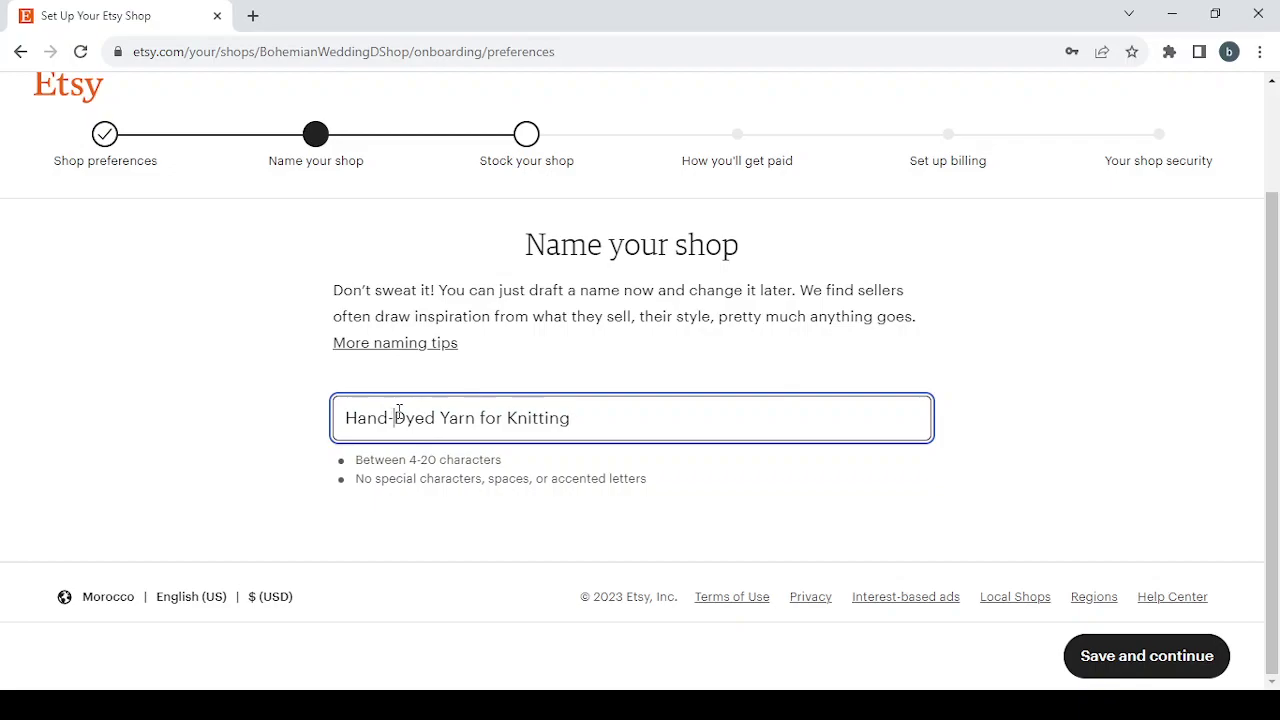
pyautogui.press('BackSpace')
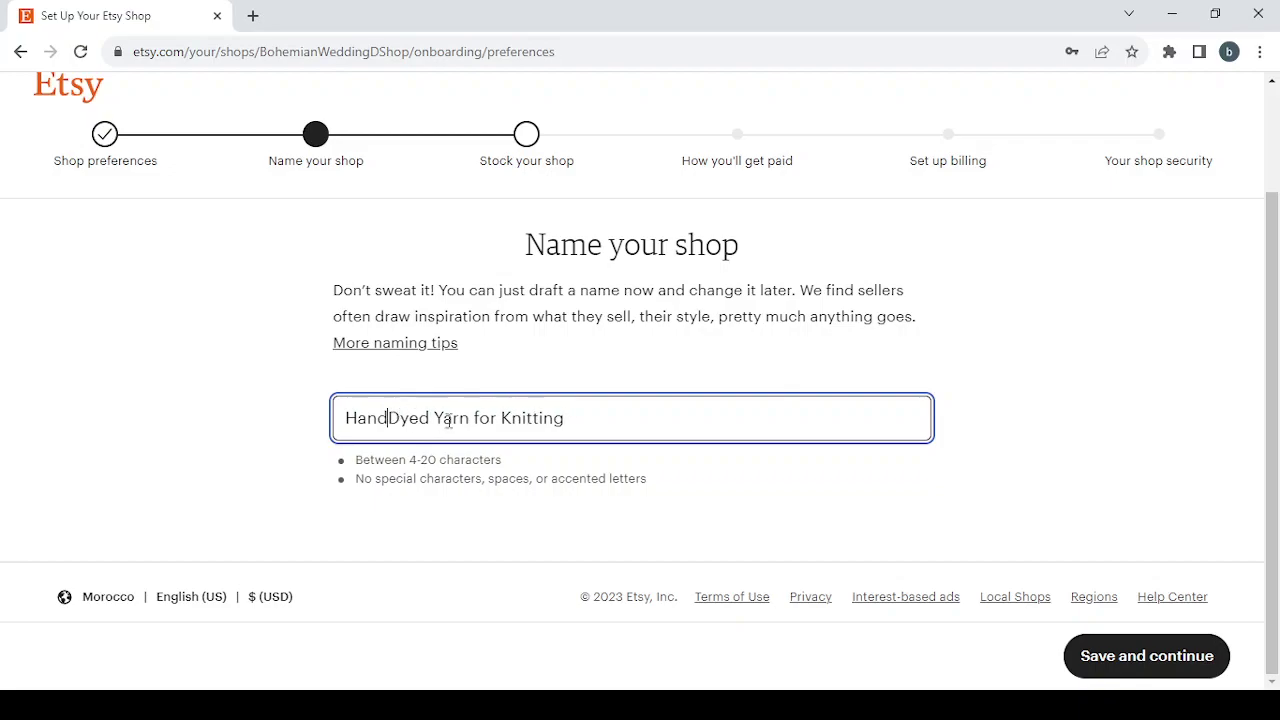
pyautogui.press('BackSpace')
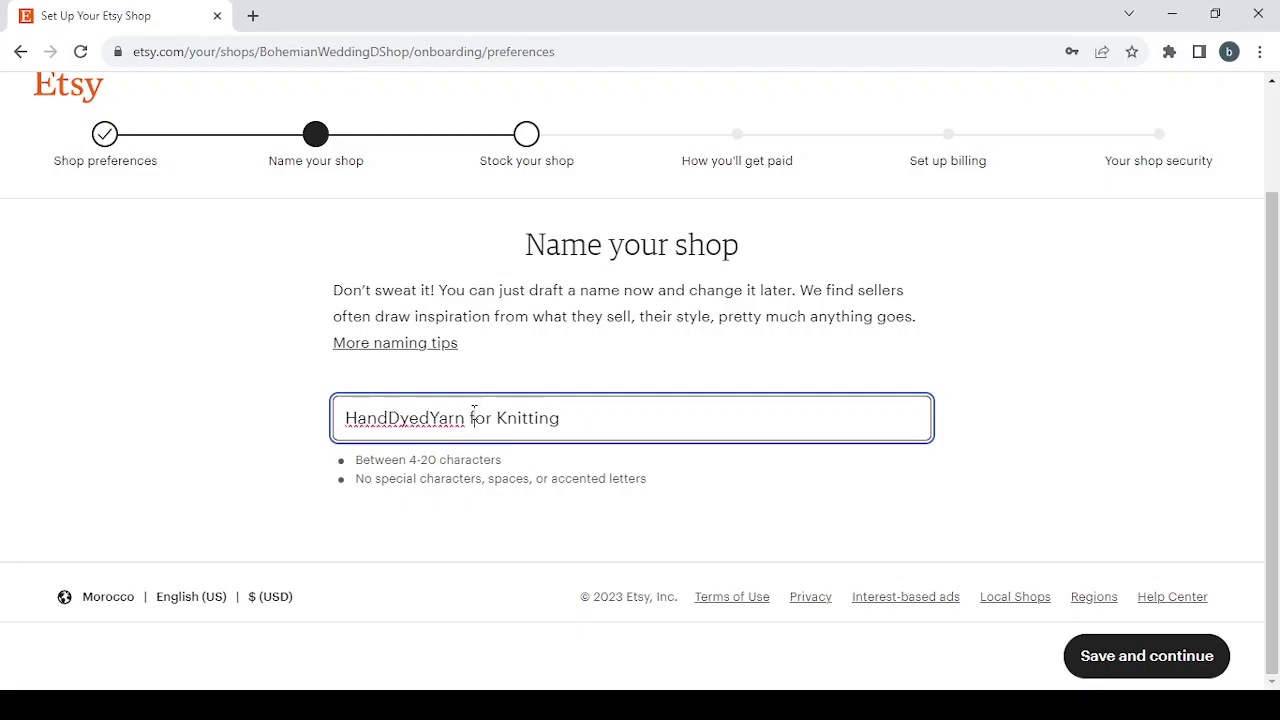
pyautogui.press('BackSpace')
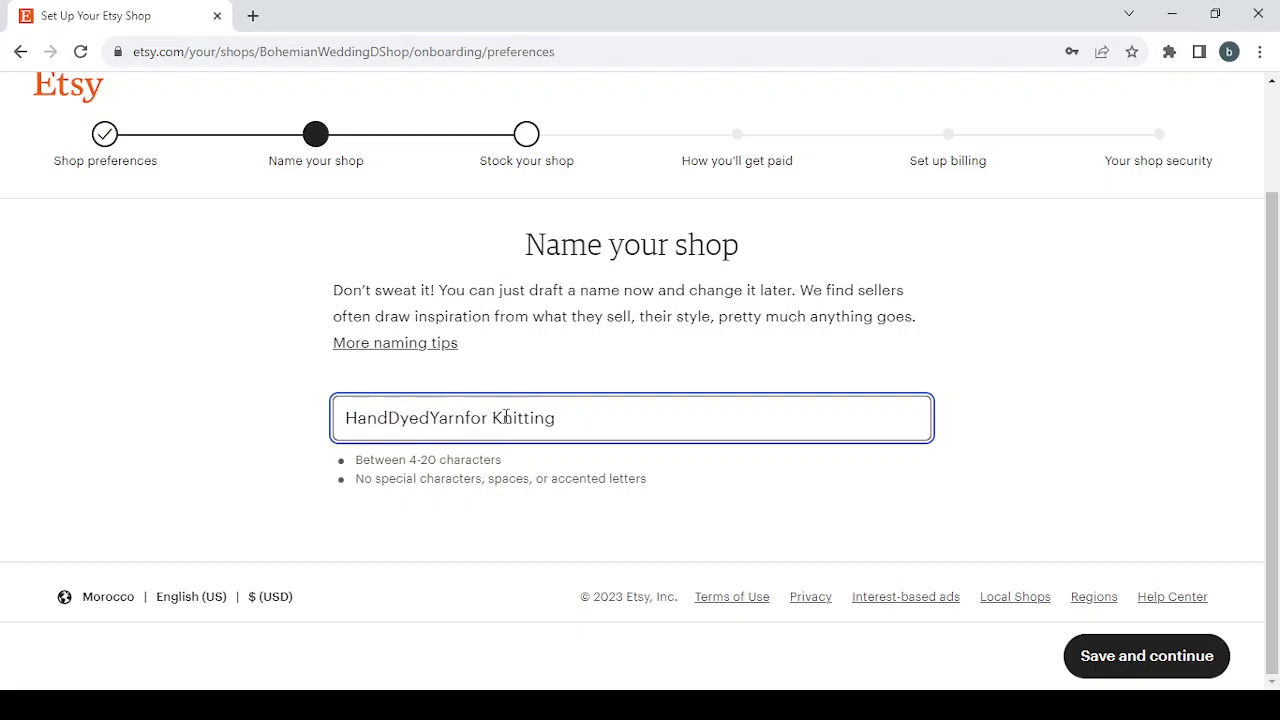
pyautogui.press('BackSpace')
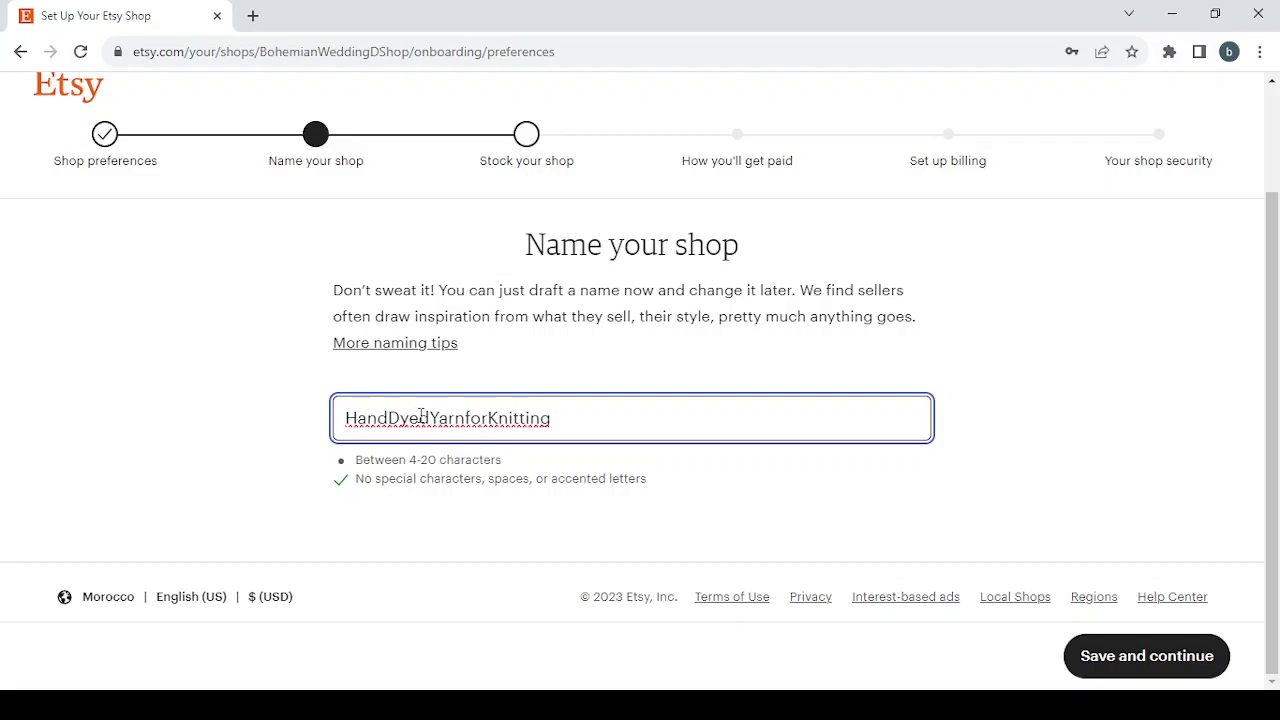
# Step: Shorten the shop name to DyedYarnforKnitting and save it to continue to stocking the shop
pyautogui.click(431, 417)
pyautogui.doubleClick(388, 417)
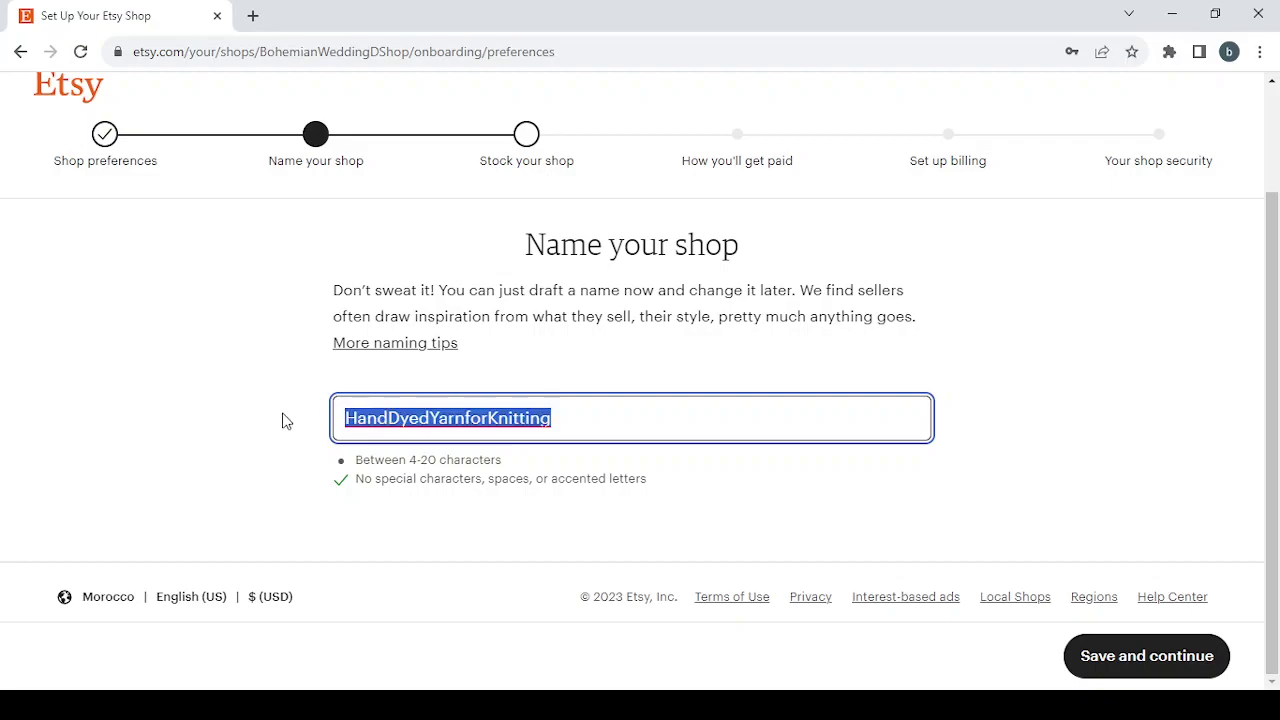
pyautogui.moveTo(386, 418); pyautogui.dragTo(314, 415)
pyautogui.press('BackSpace')
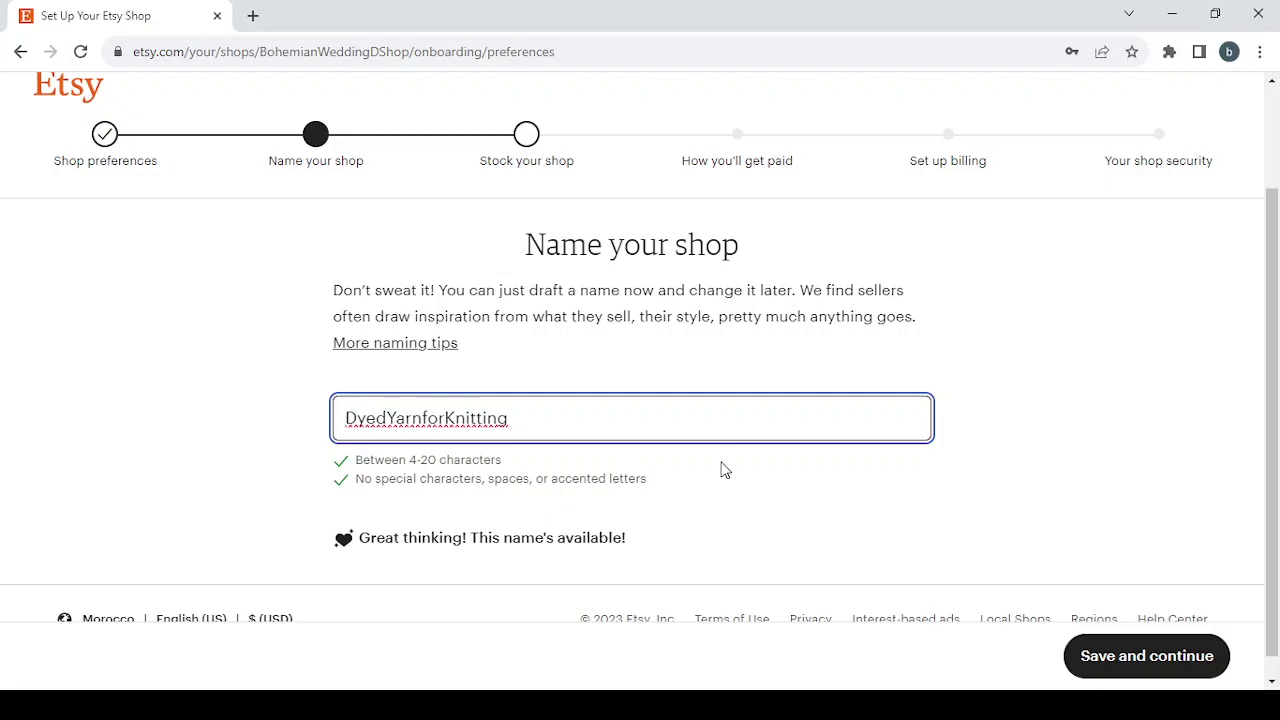
pyautogui.scroll(-1, 725, 470)
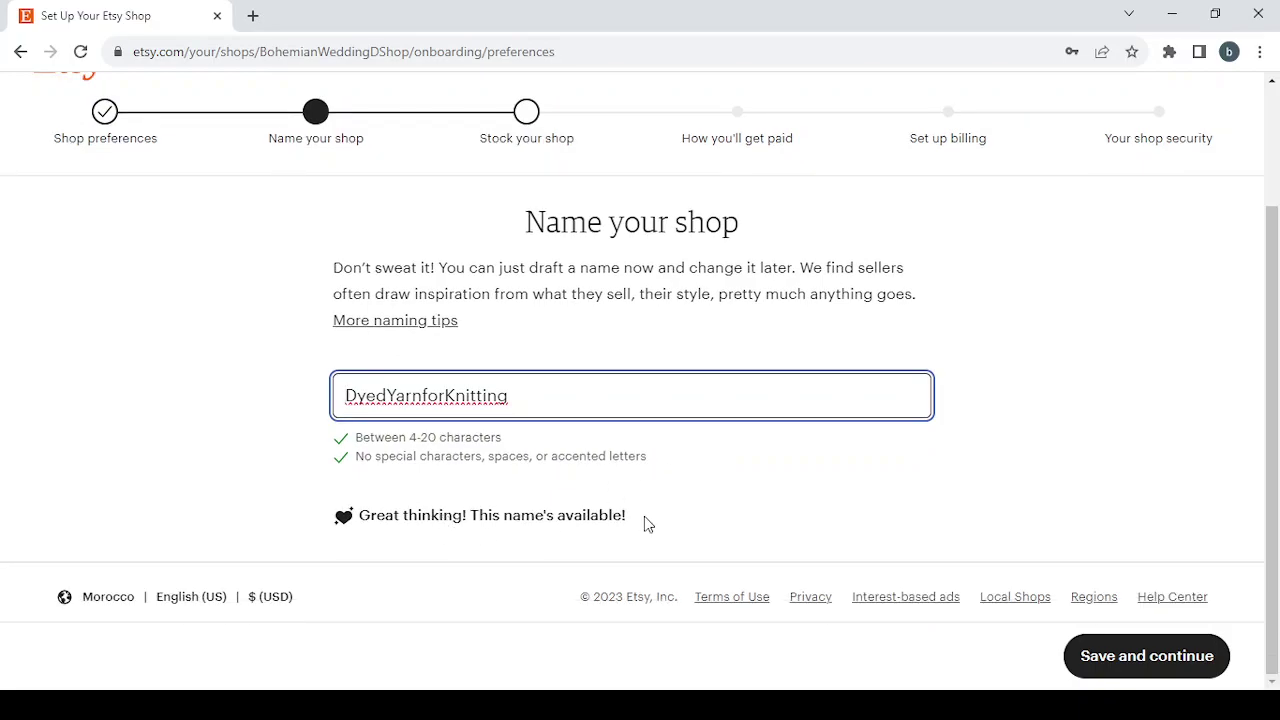
pyautogui.click(1140, 660)
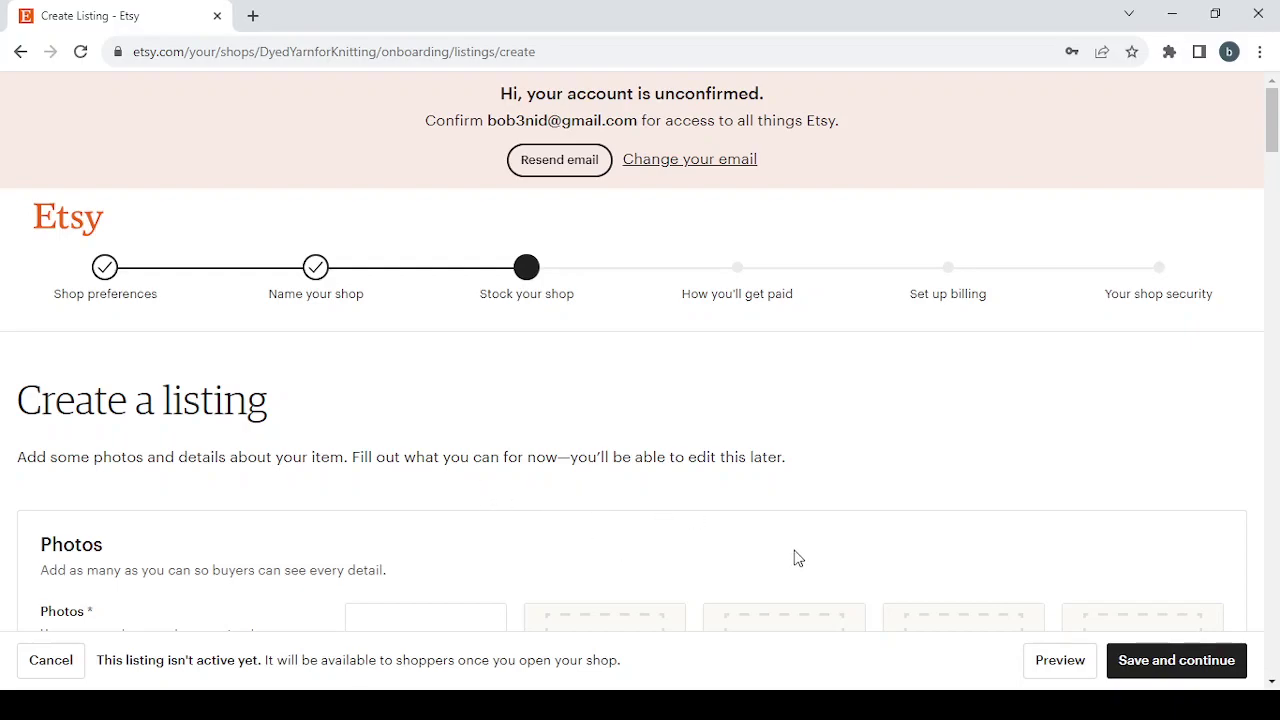
# Step: Try to save the empty listing and examine the required fields for photos, inventory, listing details and shipping, plus the video section
pyautogui.click(1213, 668)
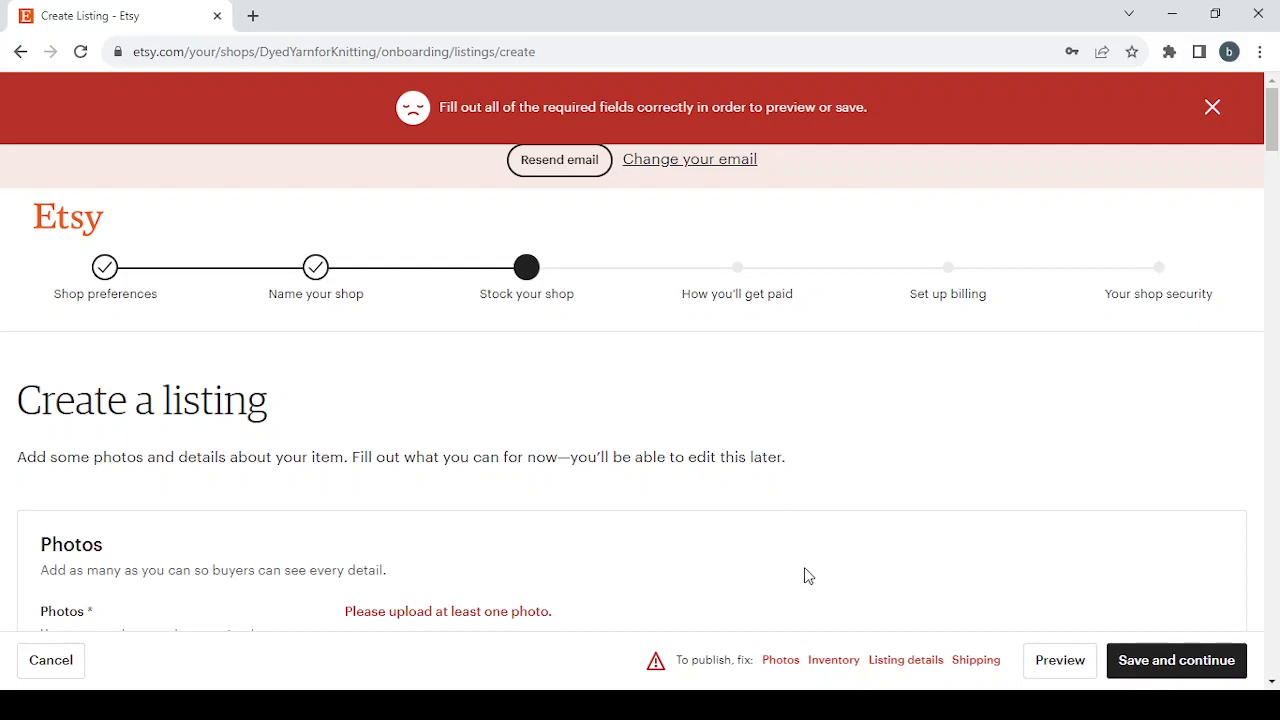
pyautogui.click(781, 660)
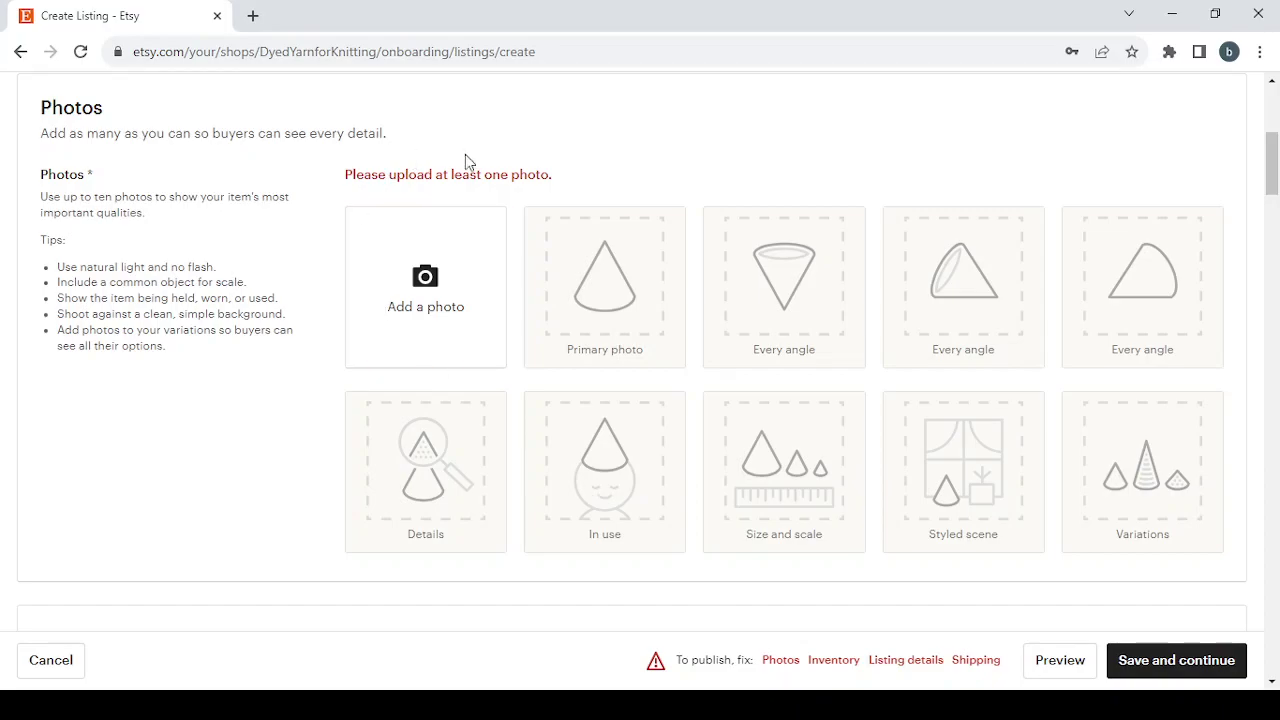
pyautogui.click(836, 662)
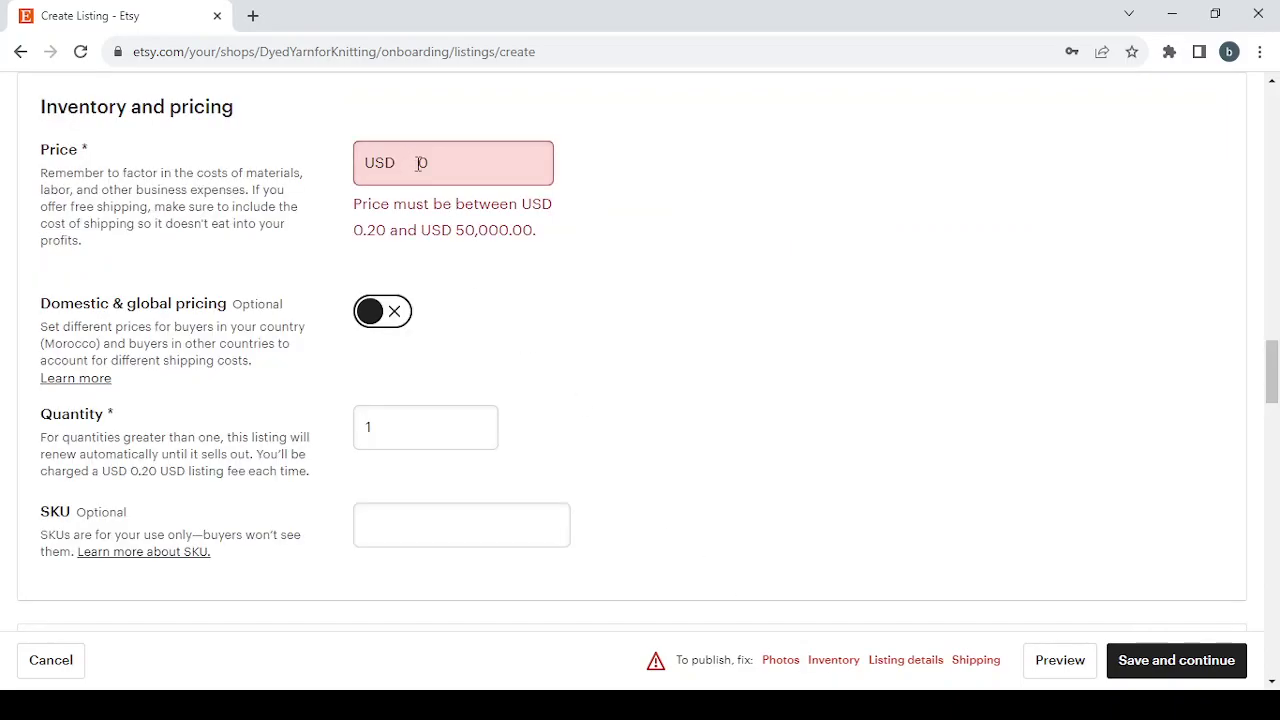
pyautogui.click(914, 662)
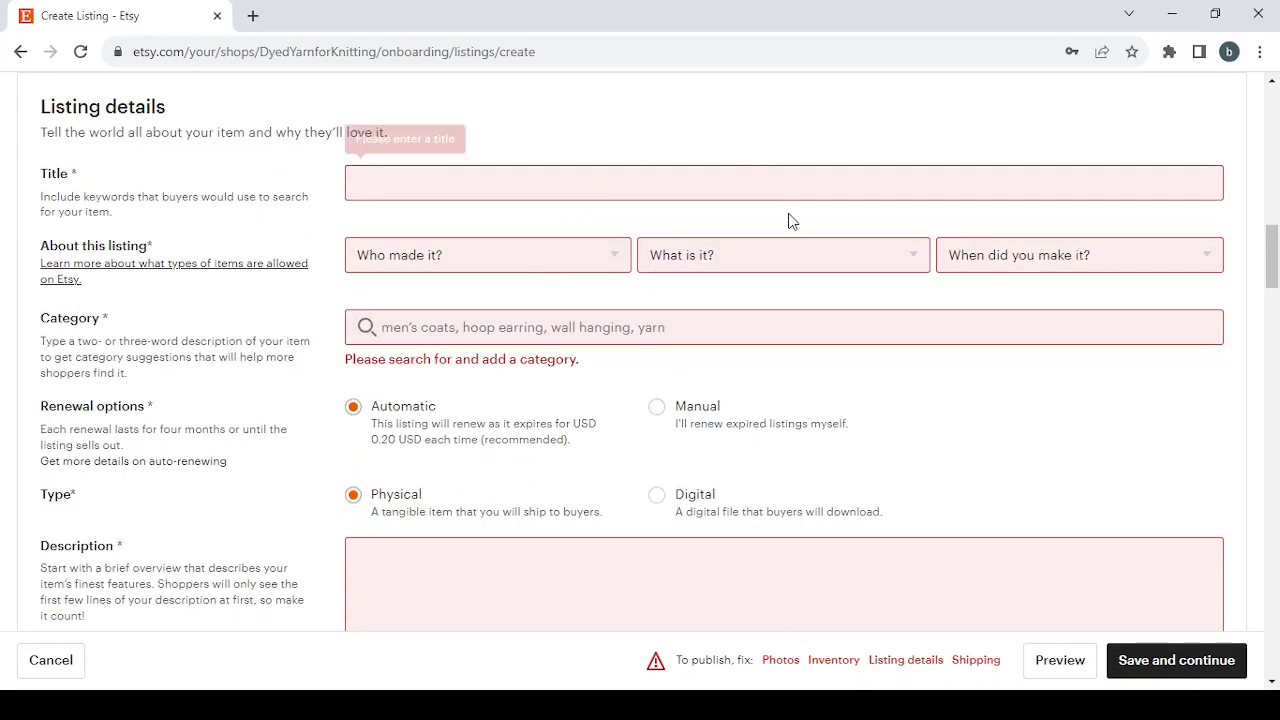
pyautogui.scroll(-1, 968, 513)
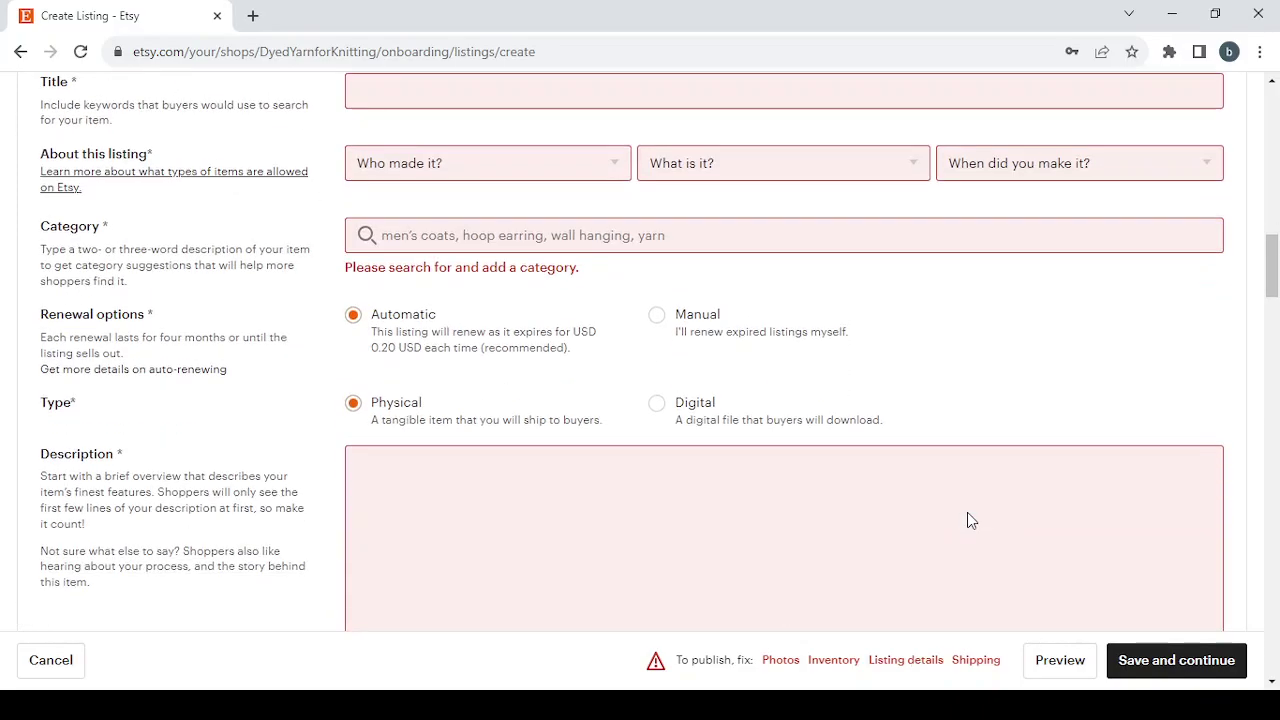
pyautogui.scroll(1, 968, 513)
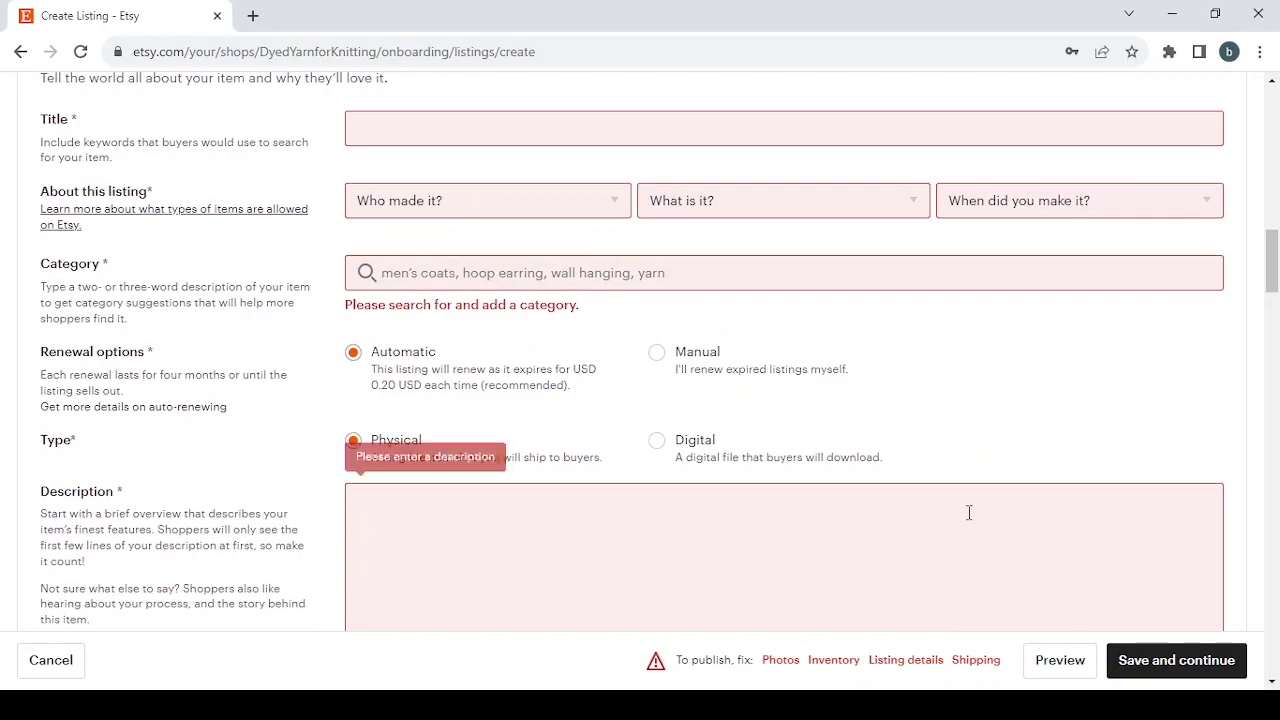
pyautogui.click(978, 662)
pyautogui.scroll(-5, 731, 409)
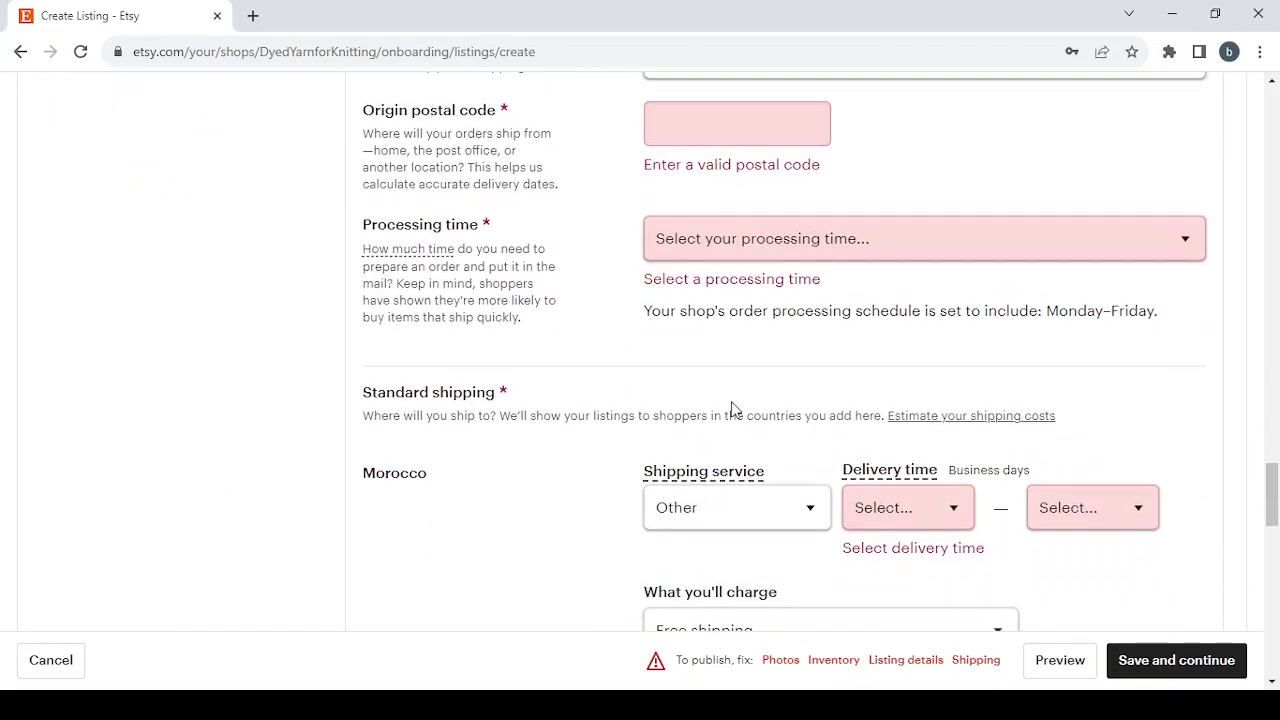
pyautogui.scroll(3, 731, 405)
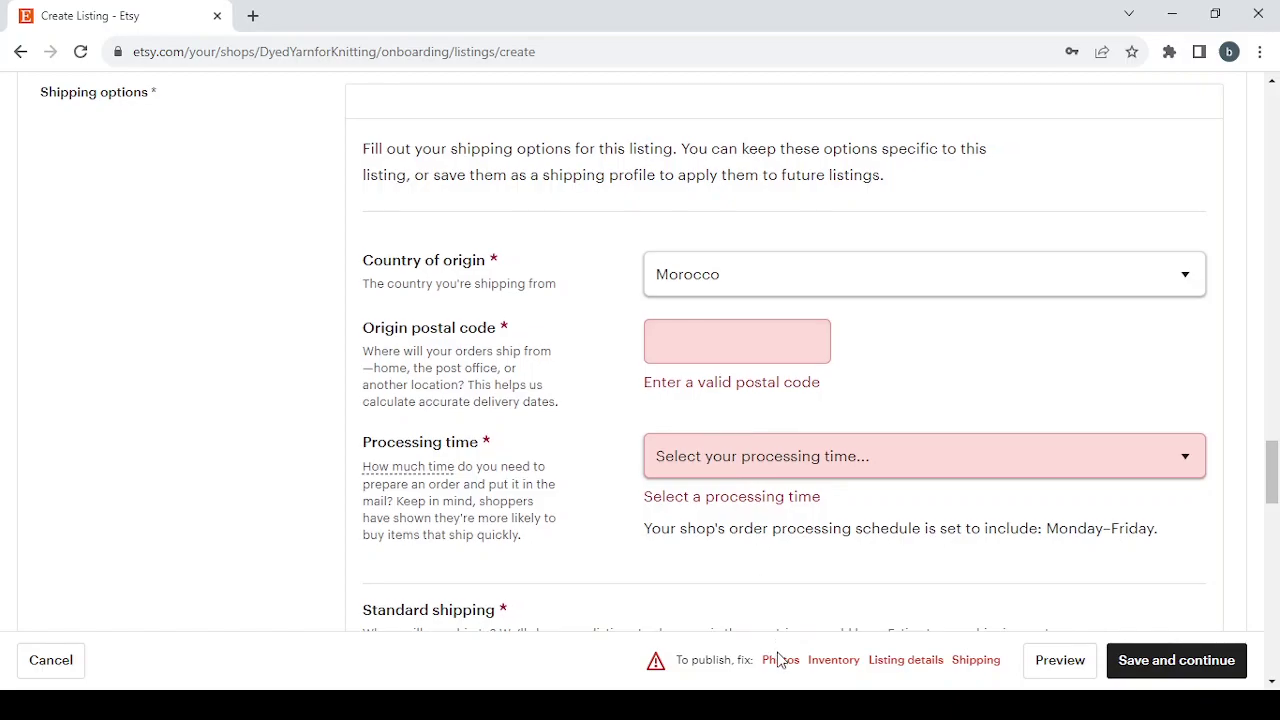
pyautogui.click(779, 662)
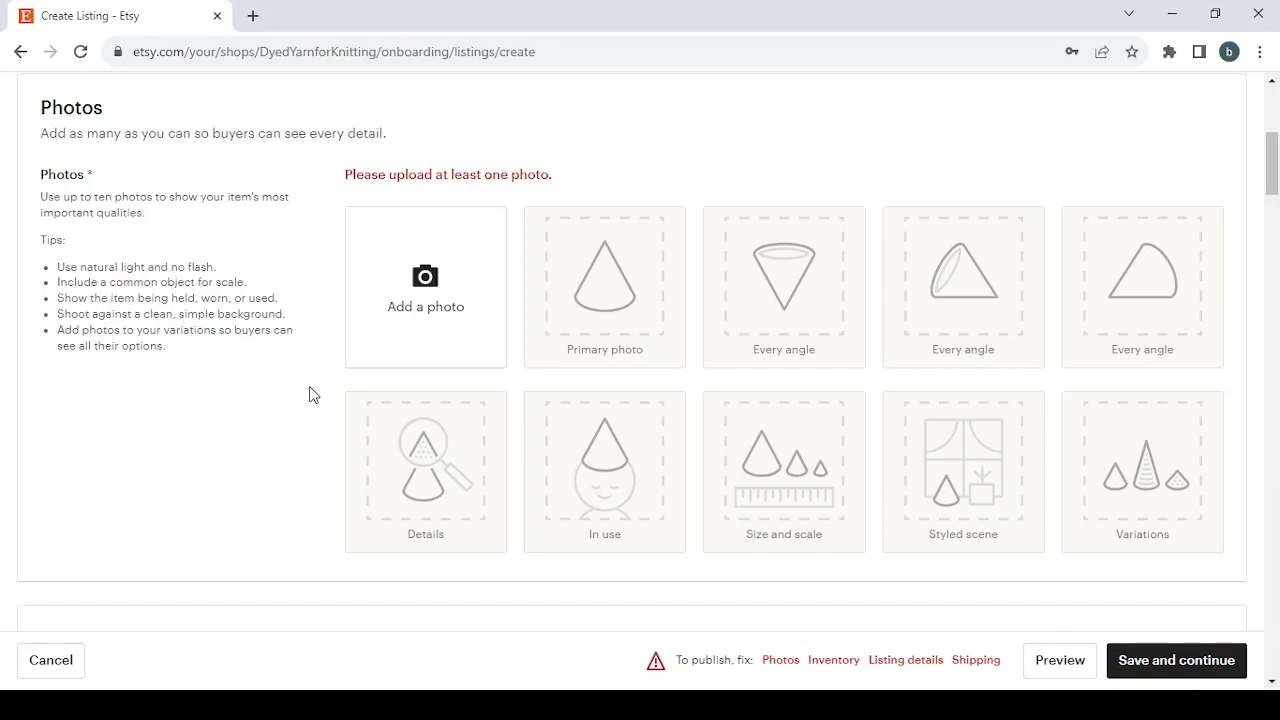
pyautogui.scroll(-5, 310, 395)
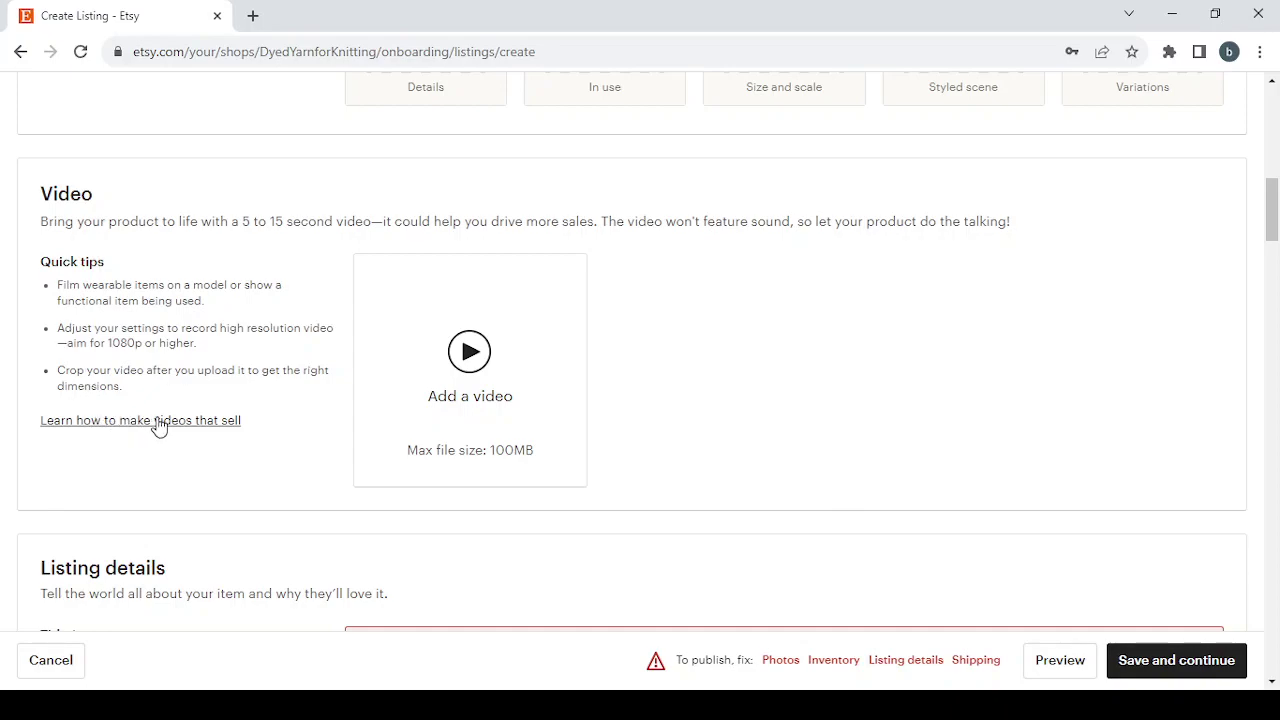
# Step: Enter "Hand-Dyed Yarn for Knitting" as the listing title
pyautogui.scroll(-5, 381, 411)
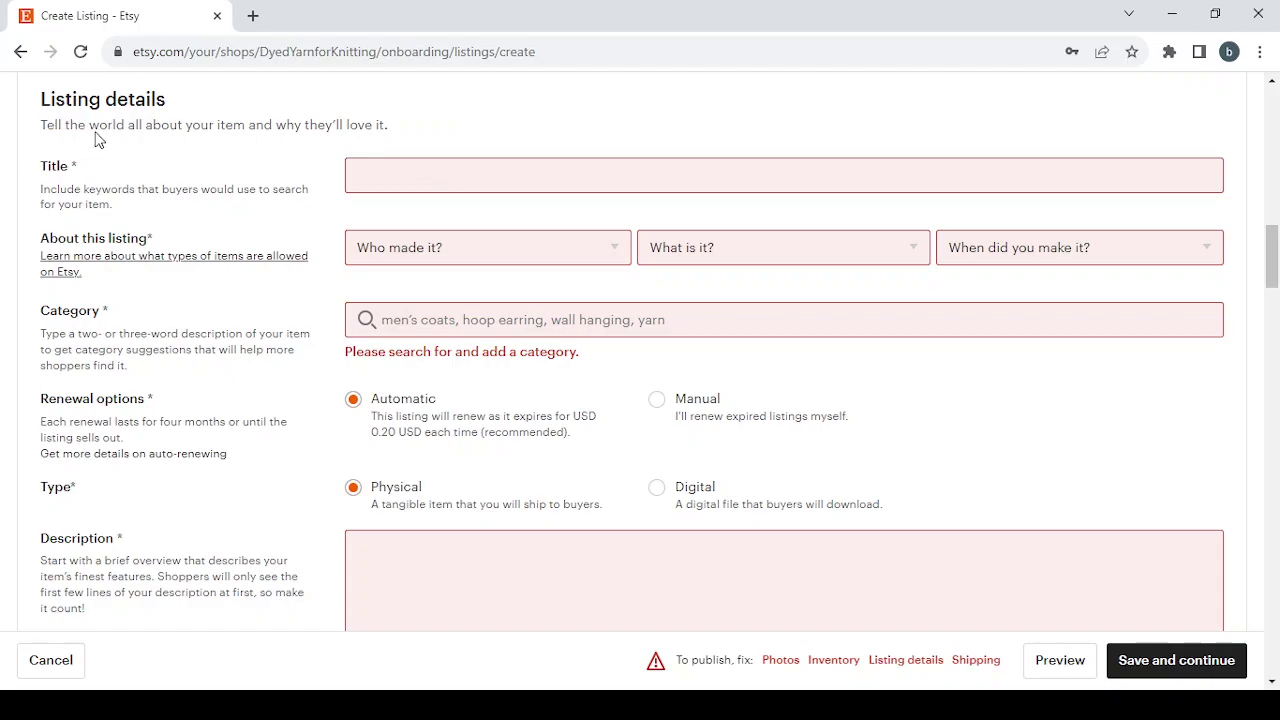
pyautogui.click(421, 174)
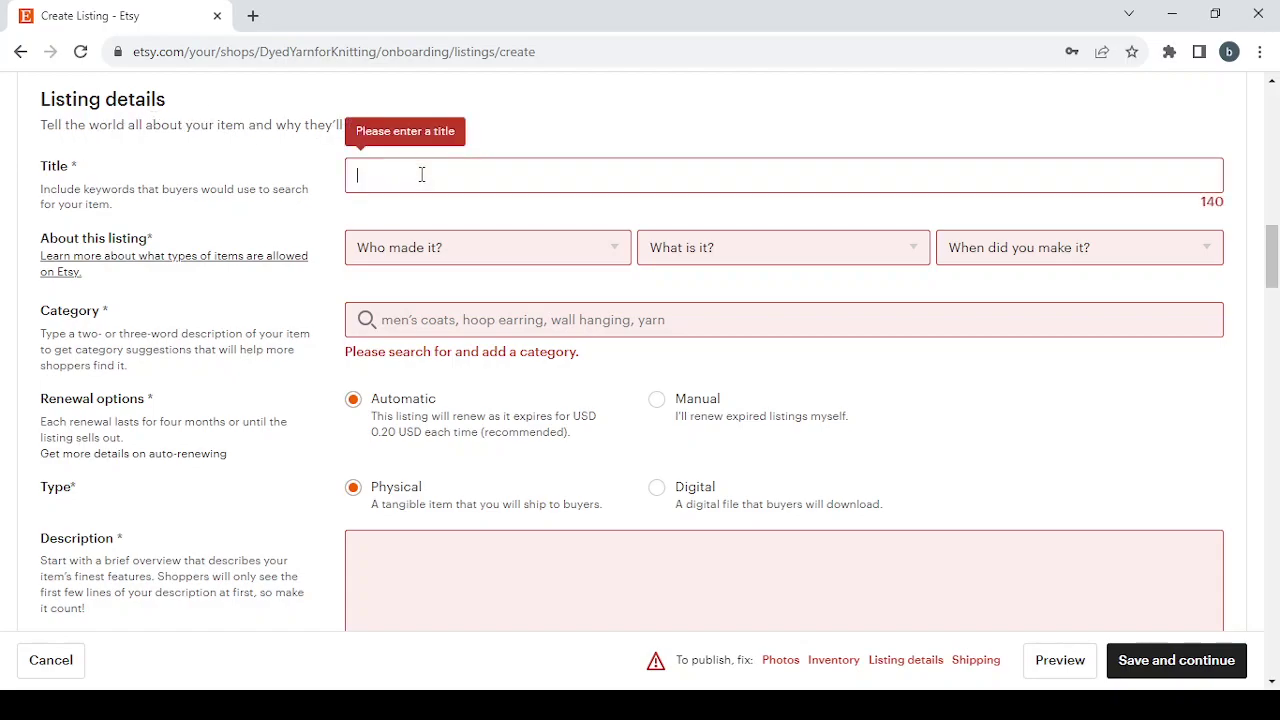
pyautogui.write('Hand-Dyed Yarn for Knitting')
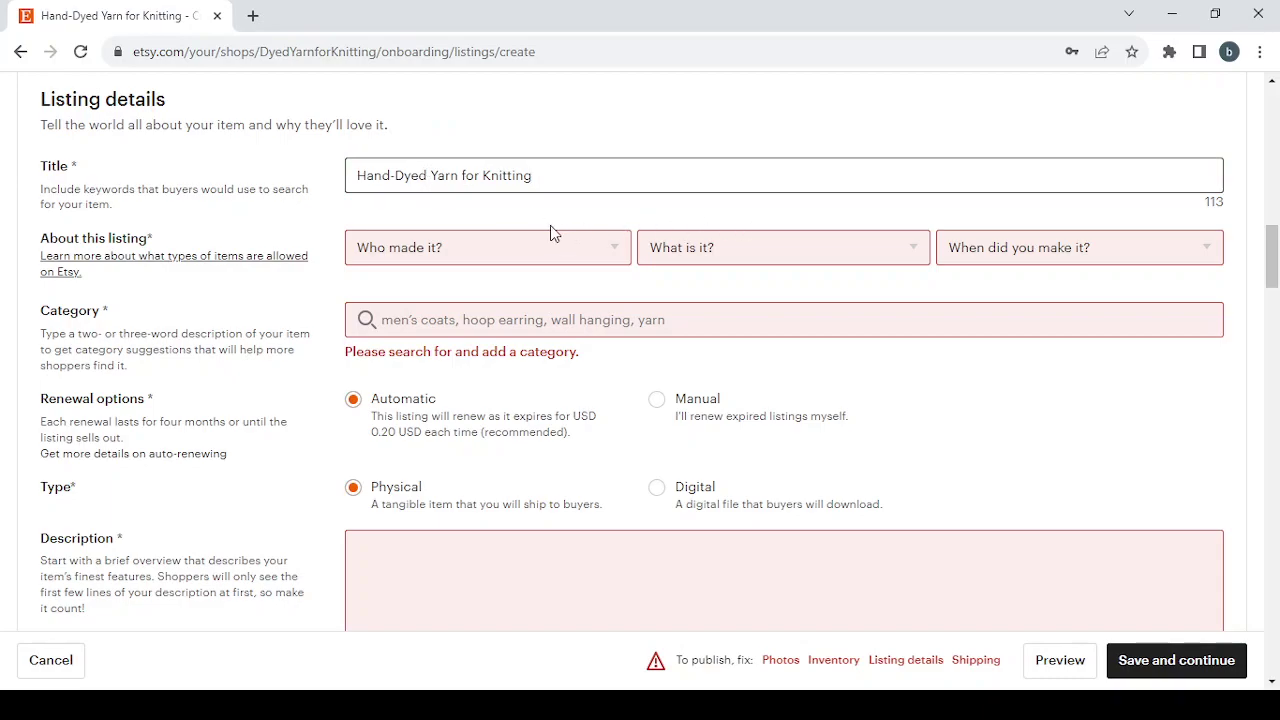
# Step: Describe the item as made by "I did", "A finished product", and made in 2020 - 2023
pyautogui.click(476, 245)
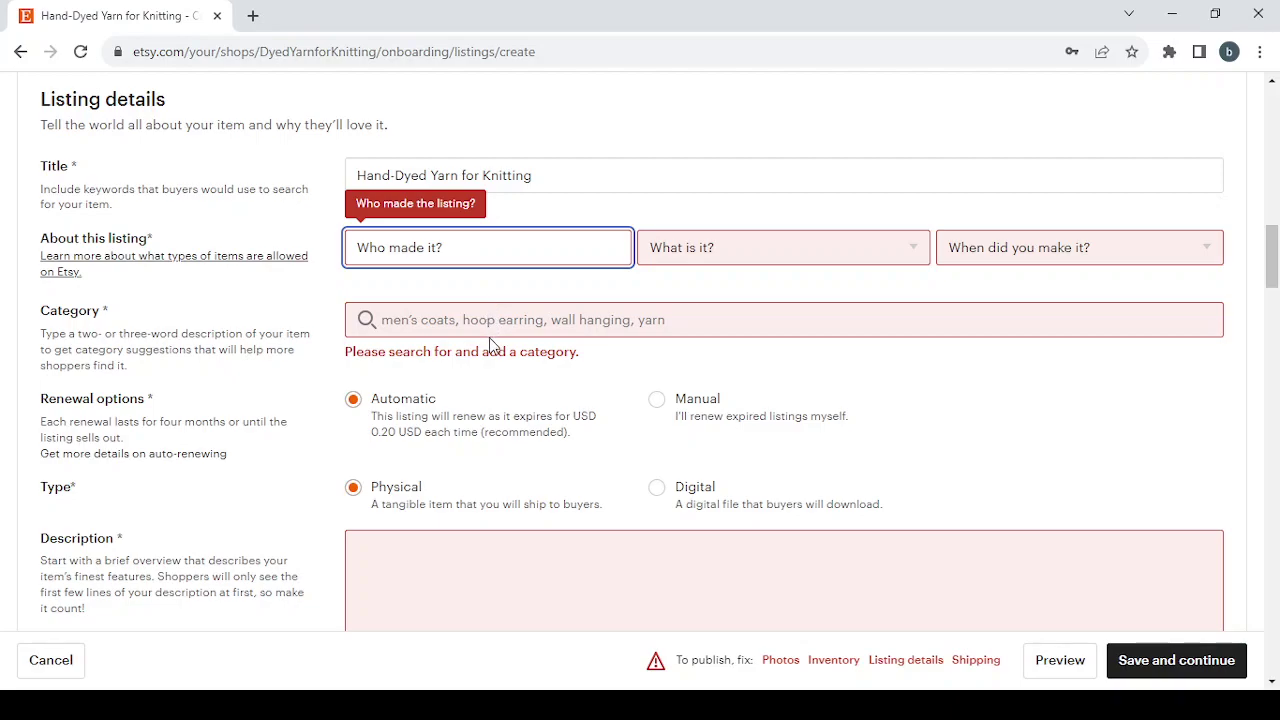
pyautogui.press('Down')
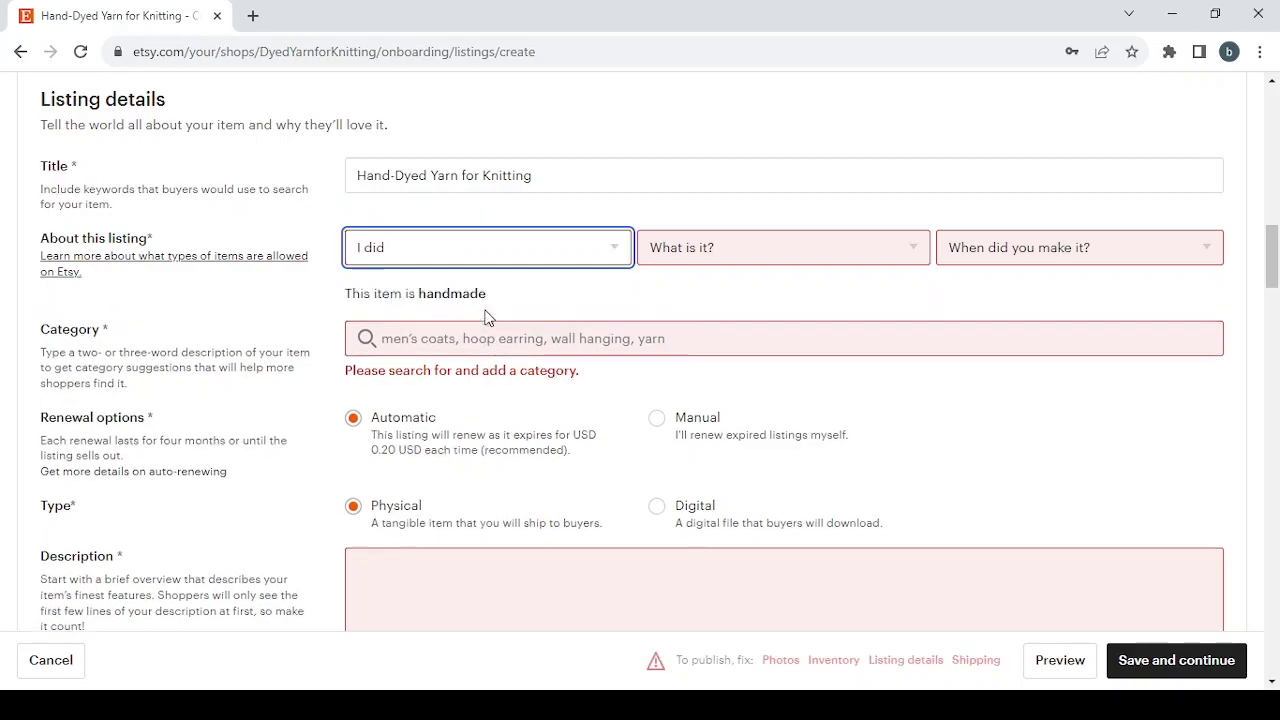
pyautogui.click(876, 254)
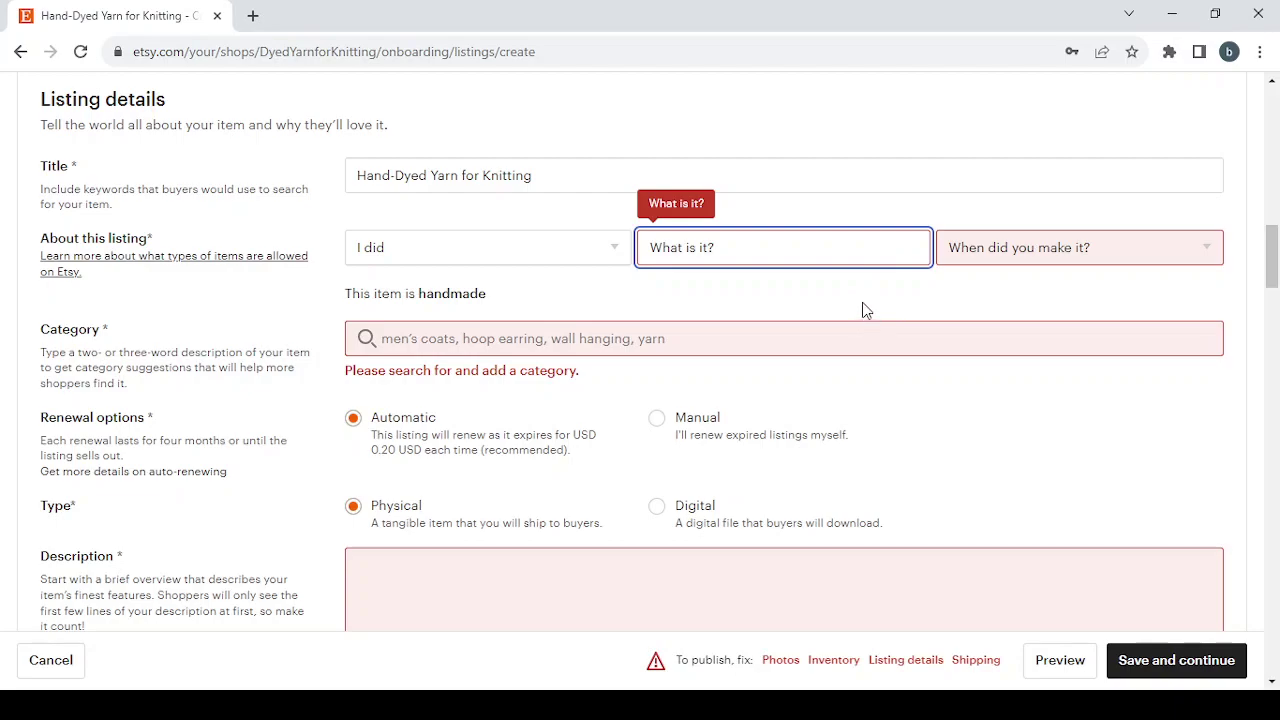
pyautogui.press('Down')
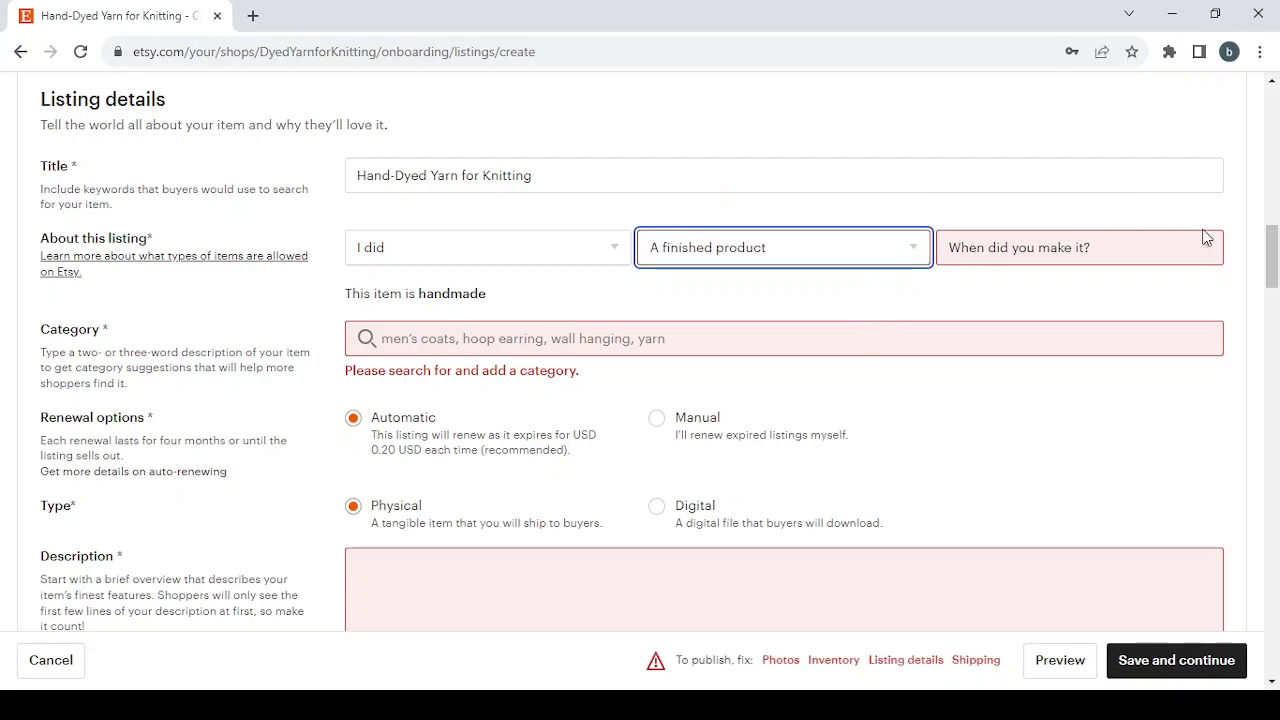
pyautogui.click(1109, 258)
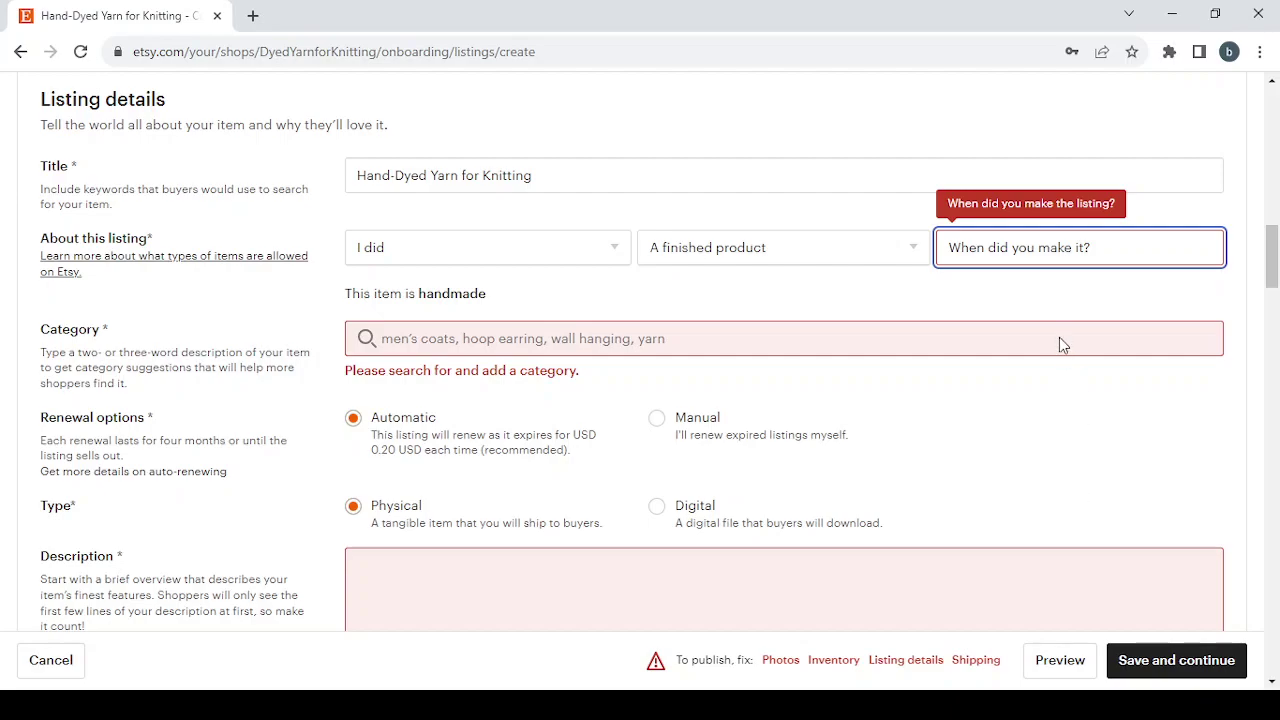
pyautogui.press('Down')
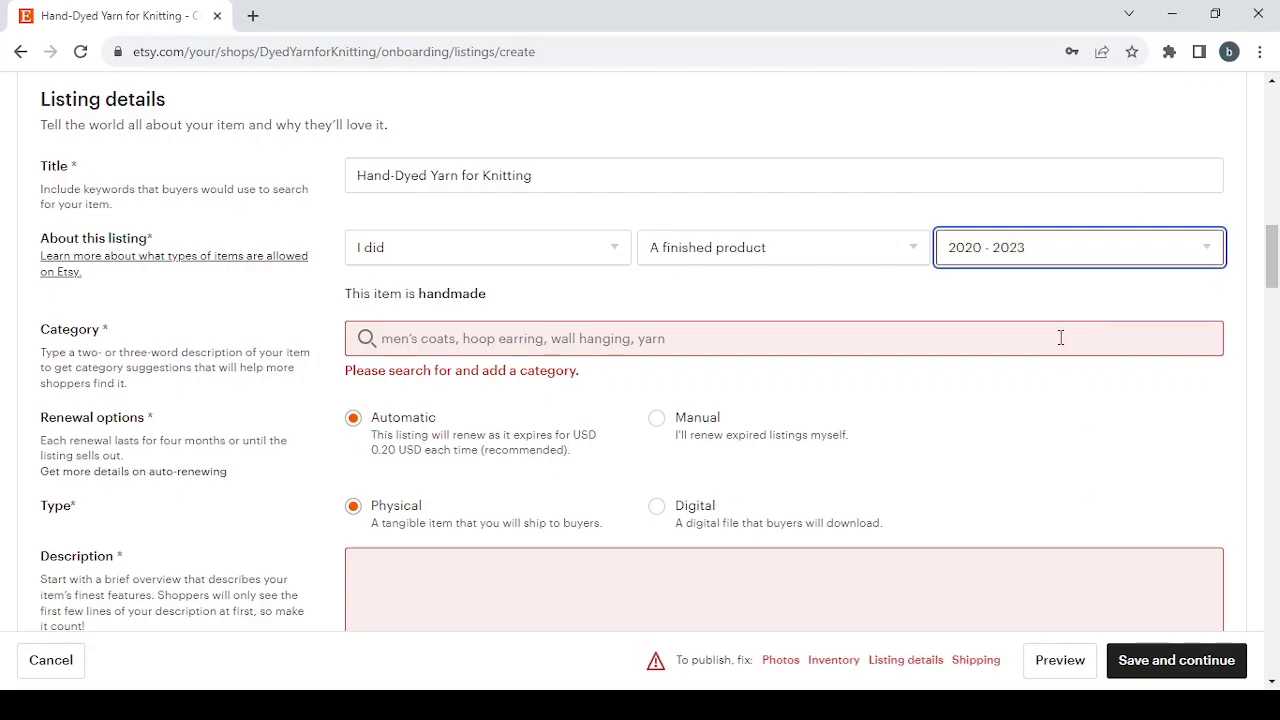
# Step: Search the categories for "Hand-Dyed Yarn for Knitting" and assign the listing to Yarn under Yarn & Fiber
pyautogui.click(413, 344)
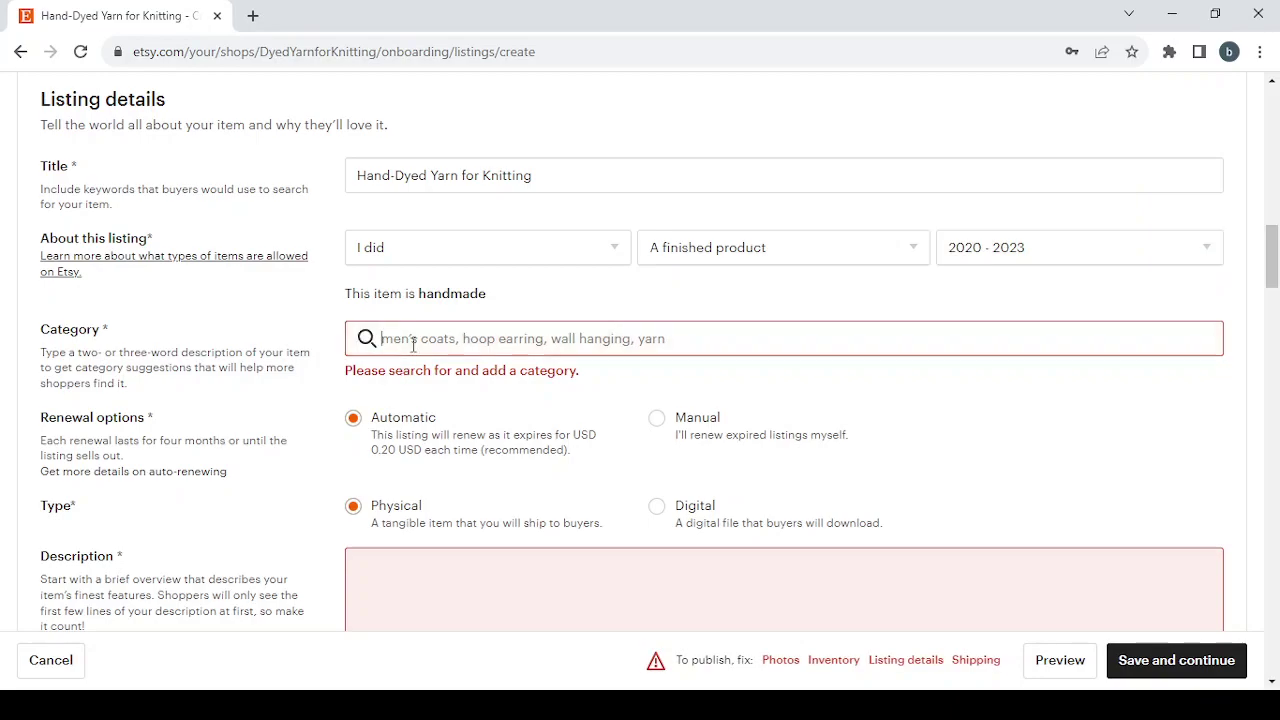
pyautogui.write('Hand-Dyed Yarn for Knitting')
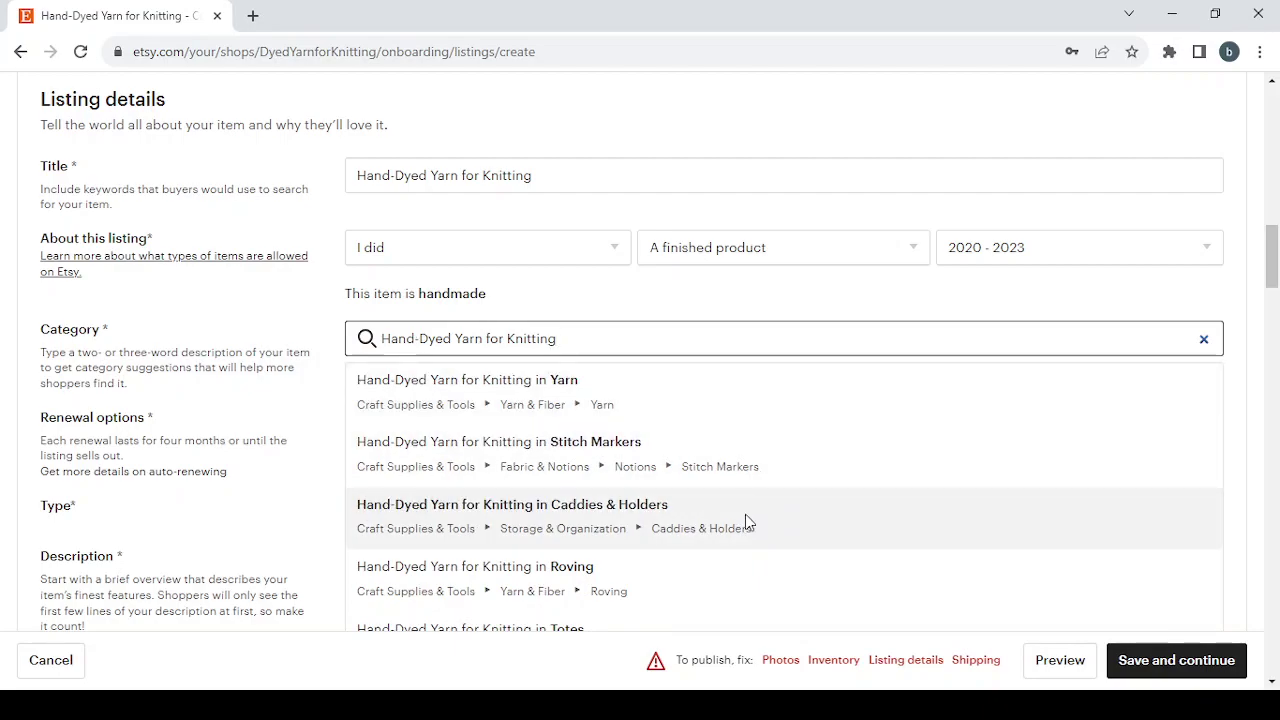
pyautogui.click(727, 403)
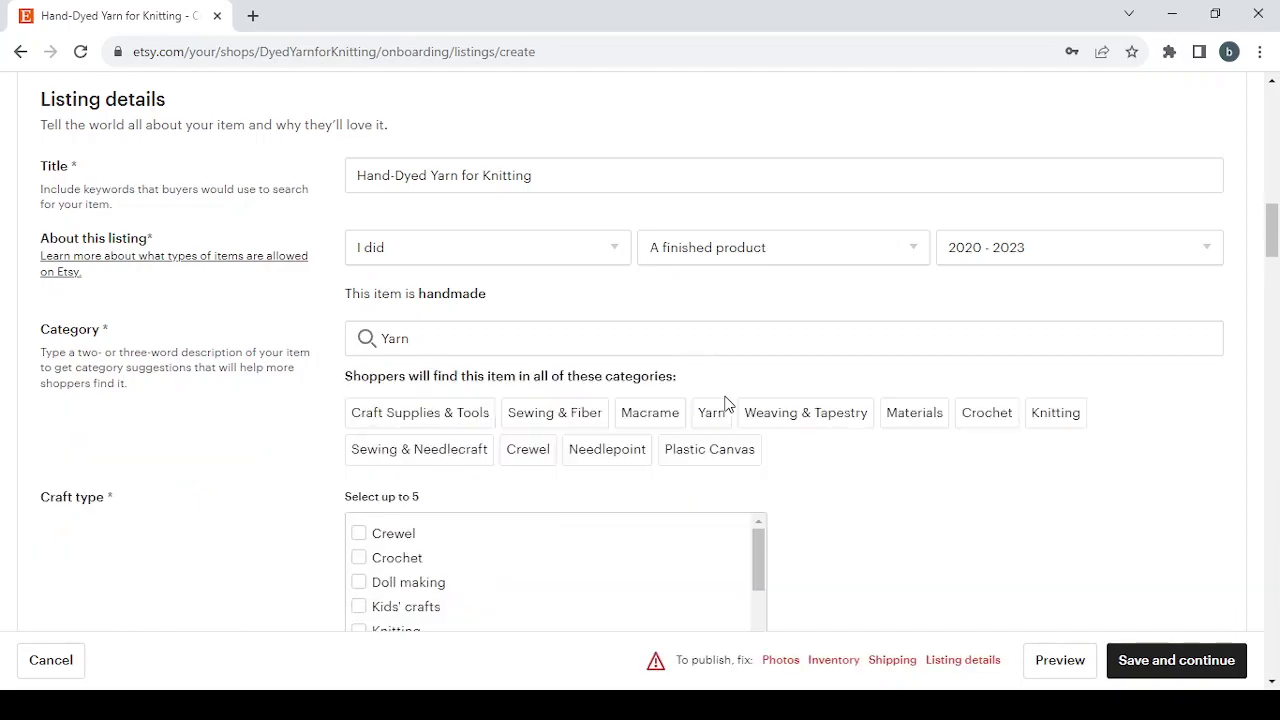
# Step: Select Crewel, Crochet, Doll making, Kids' crafts and Knitting as the listing's craft types
pyautogui.scroll(-2, 727, 403)
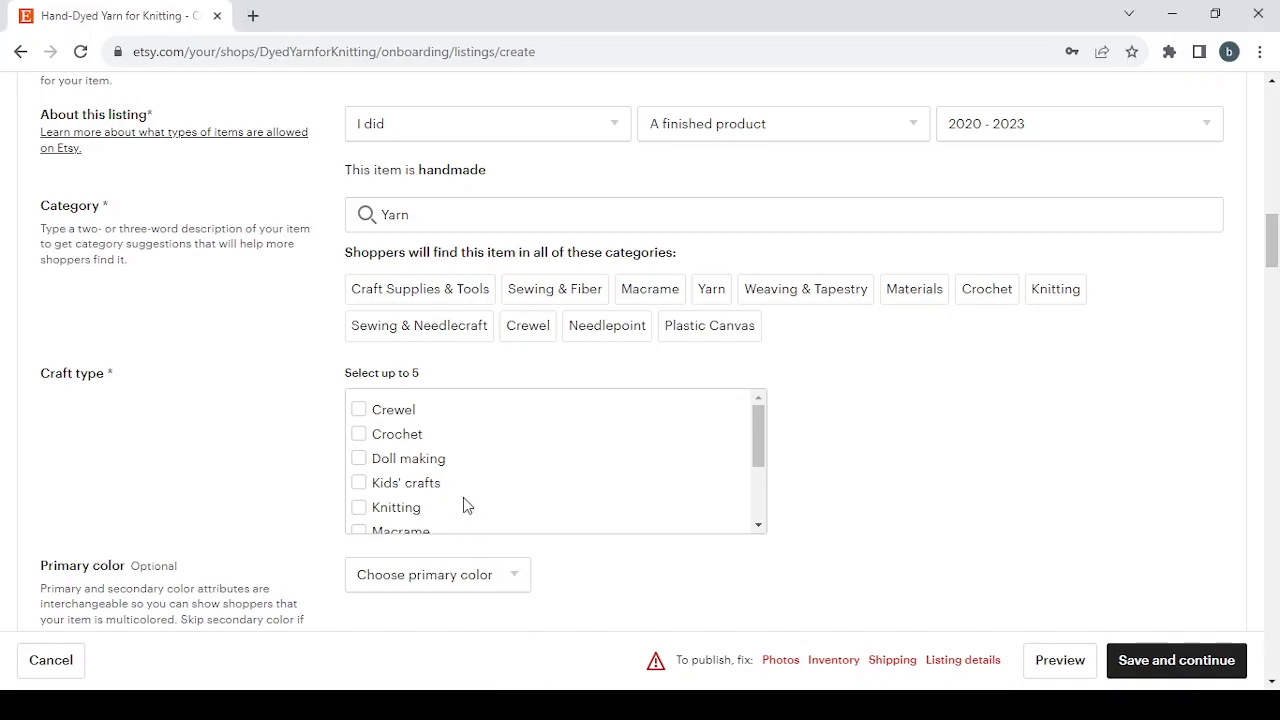
pyautogui.click(358, 410)
pyautogui.click(359, 436)
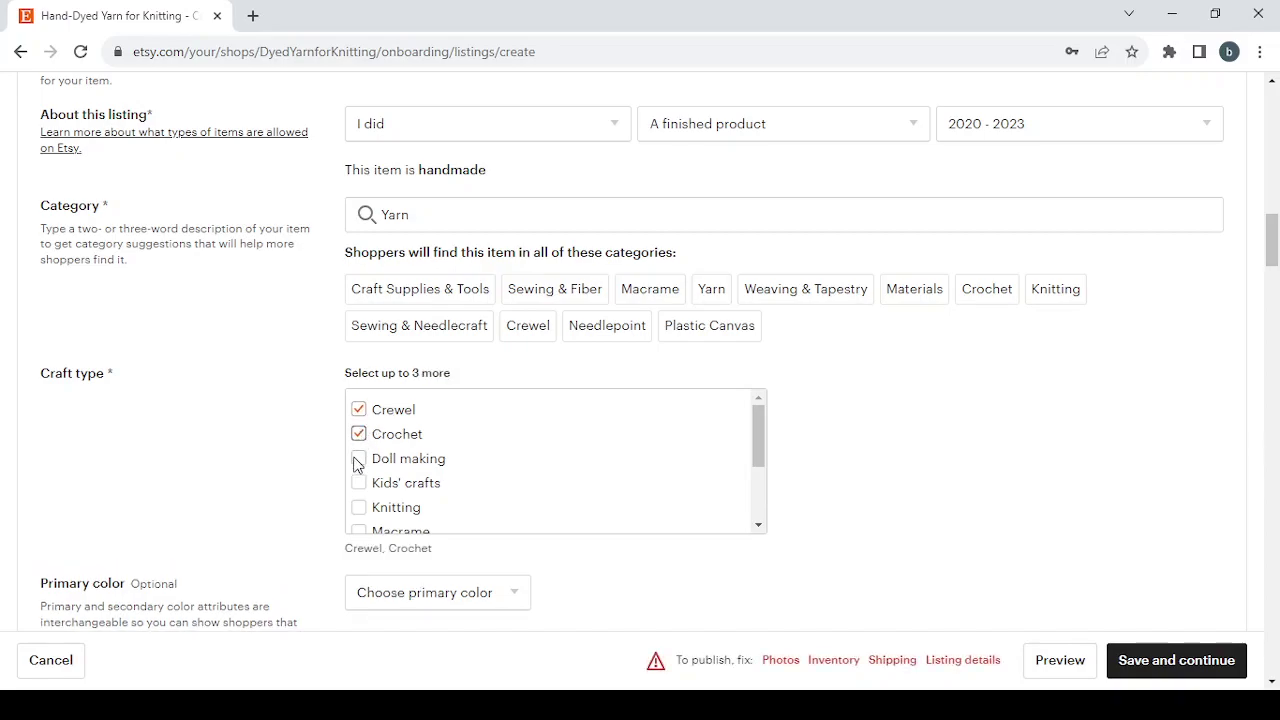
pyautogui.click(357, 459)
pyautogui.click(359, 488)
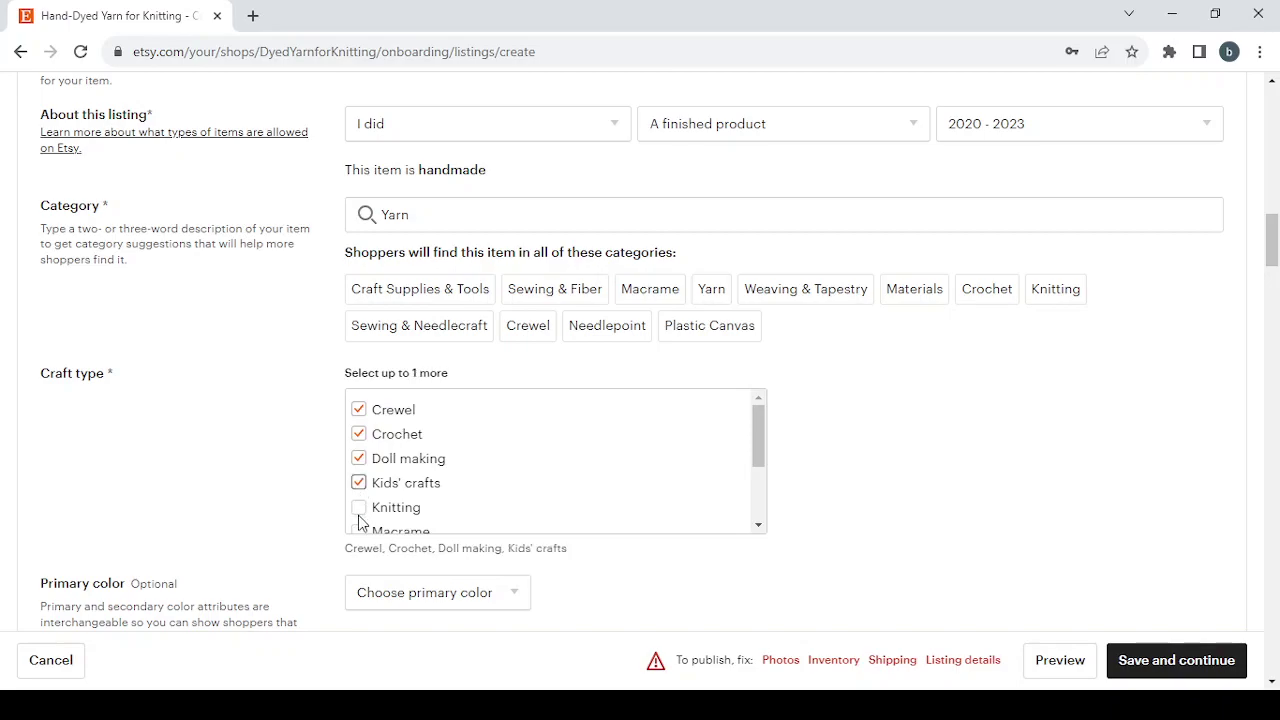
pyautogui.click(359, 508)
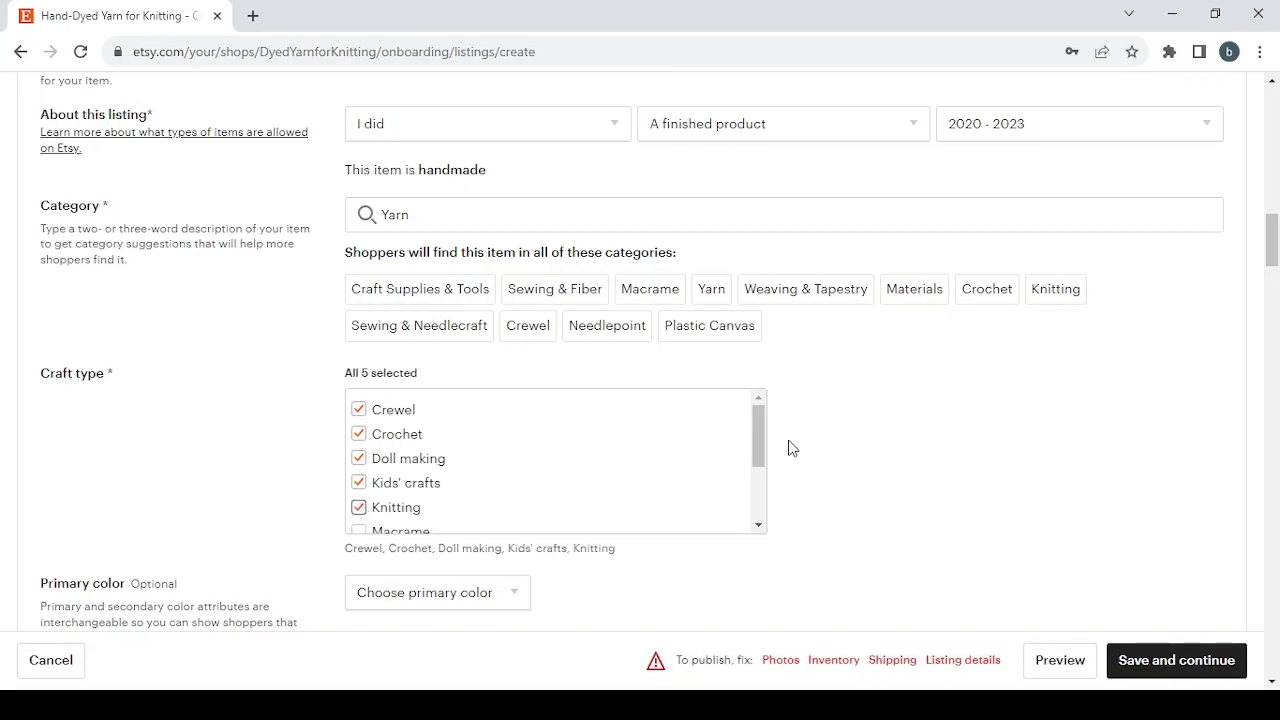
# Step: Set the yarn listing's primary color to Brown and its secondary color to Clear
pyautogui.scroll(-4, 789, 446)
pyautogui.click(450, 180)
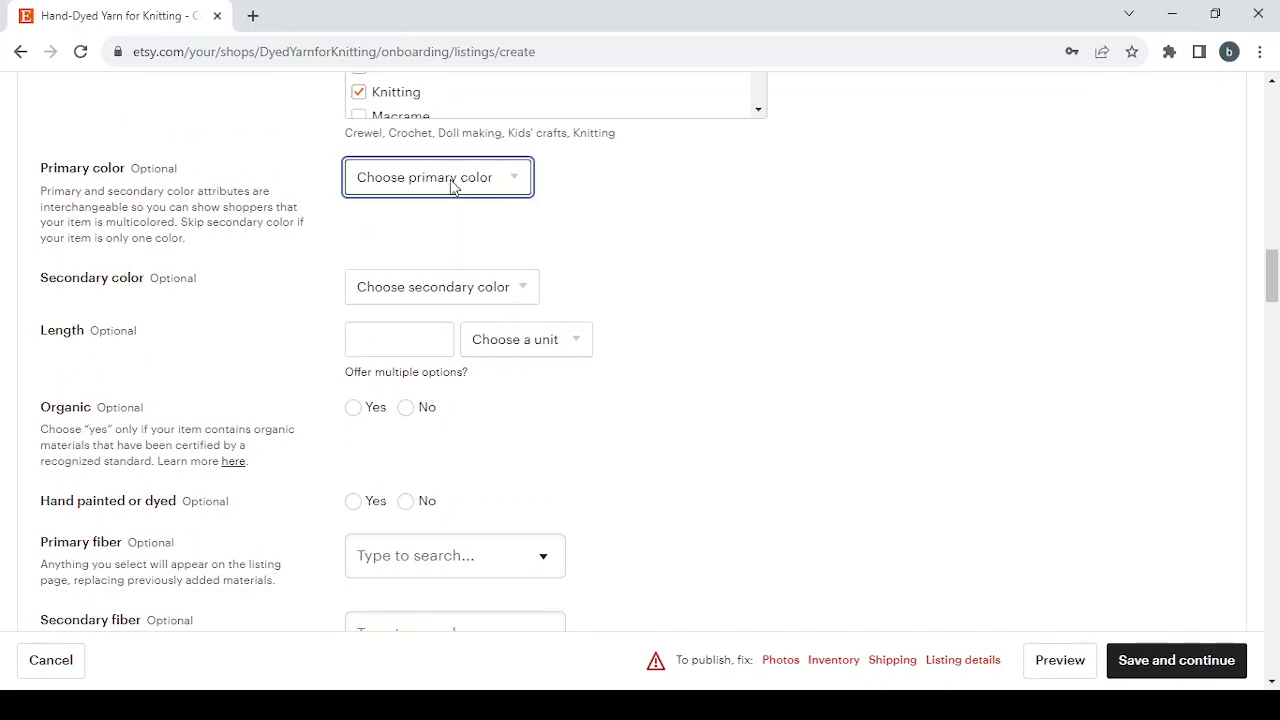
pyautogui.click(474, 310)
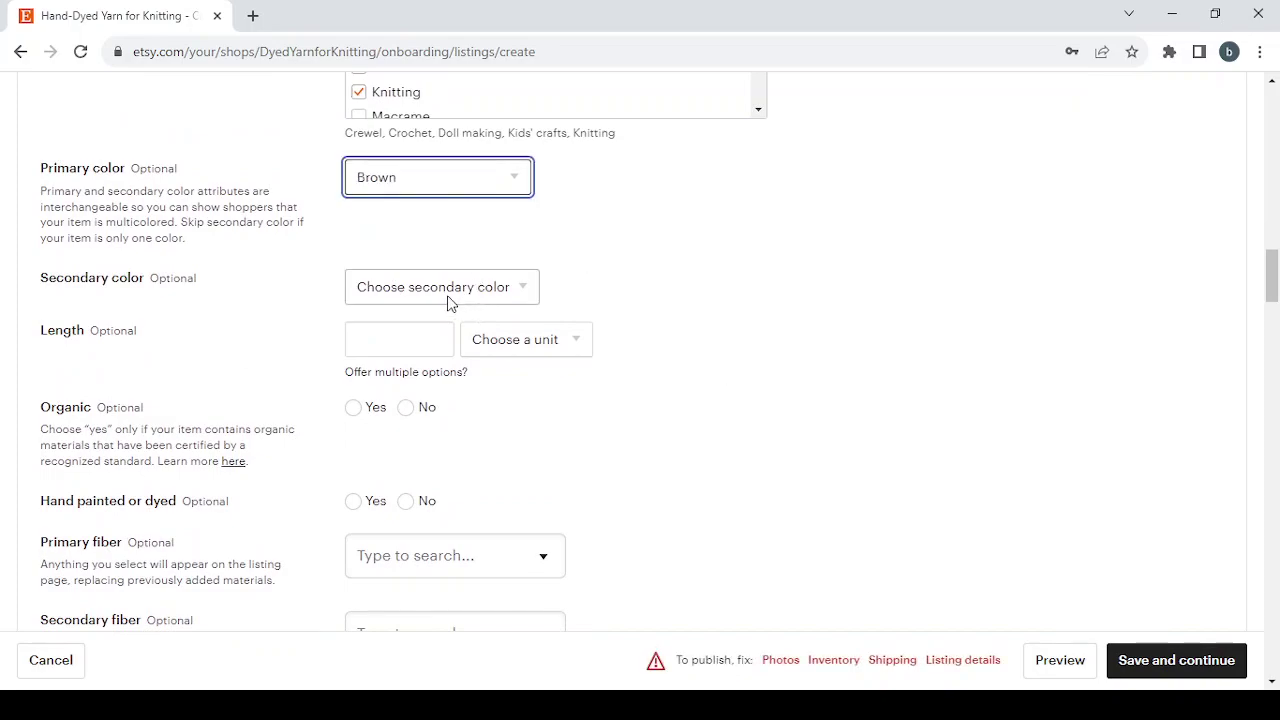
pyautogui.click(448, 304)
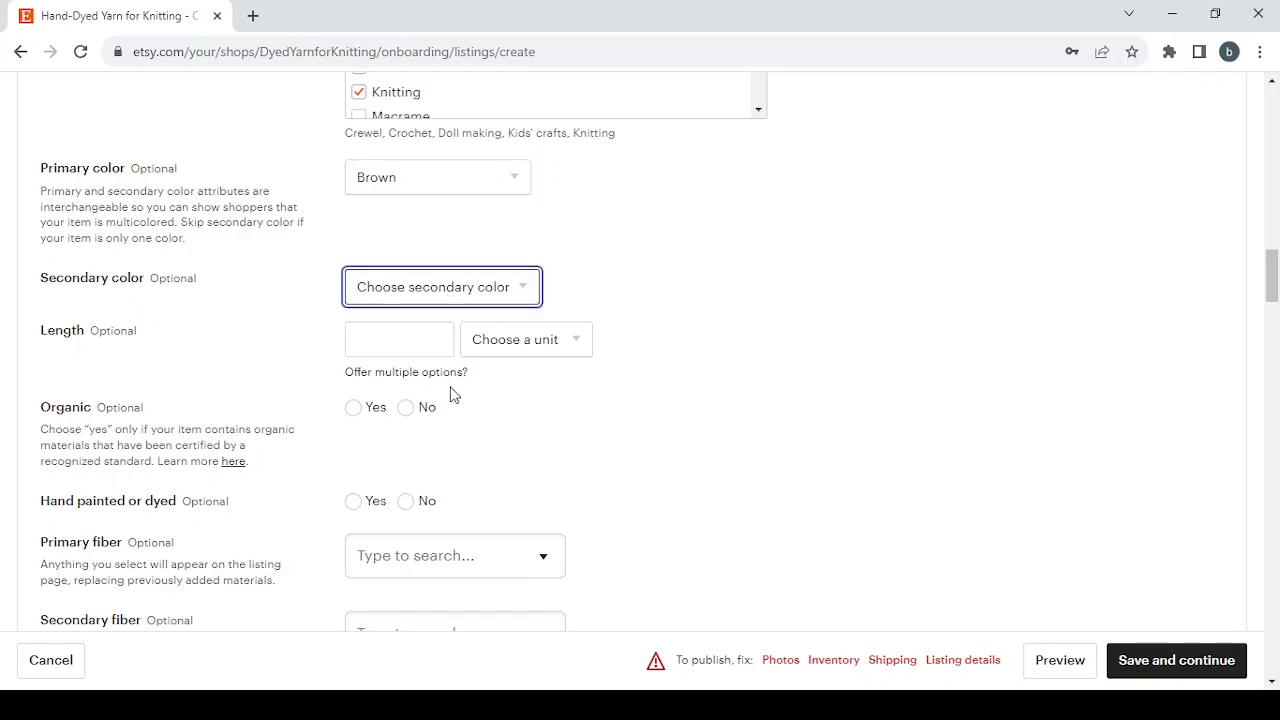
pyautogui.press('c')
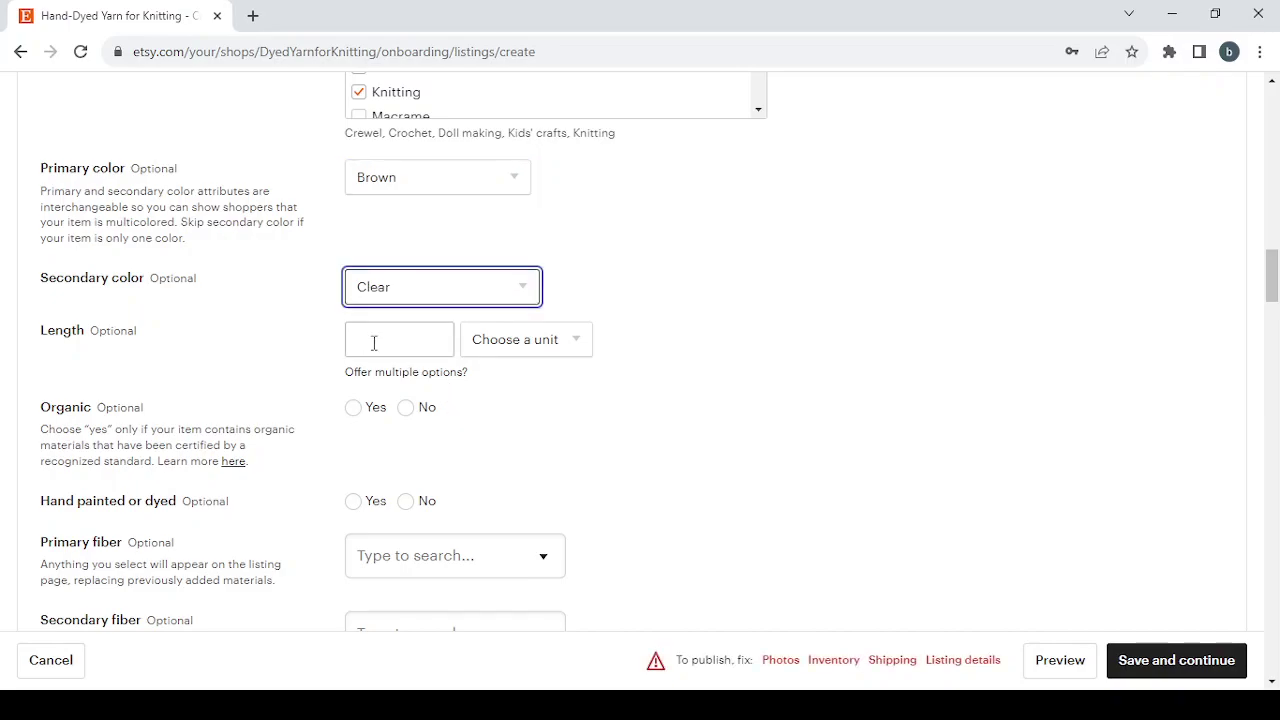
# Step: Mark the yarn as not organic and as hand painted or dyed
pyautogui.click(537, 344)
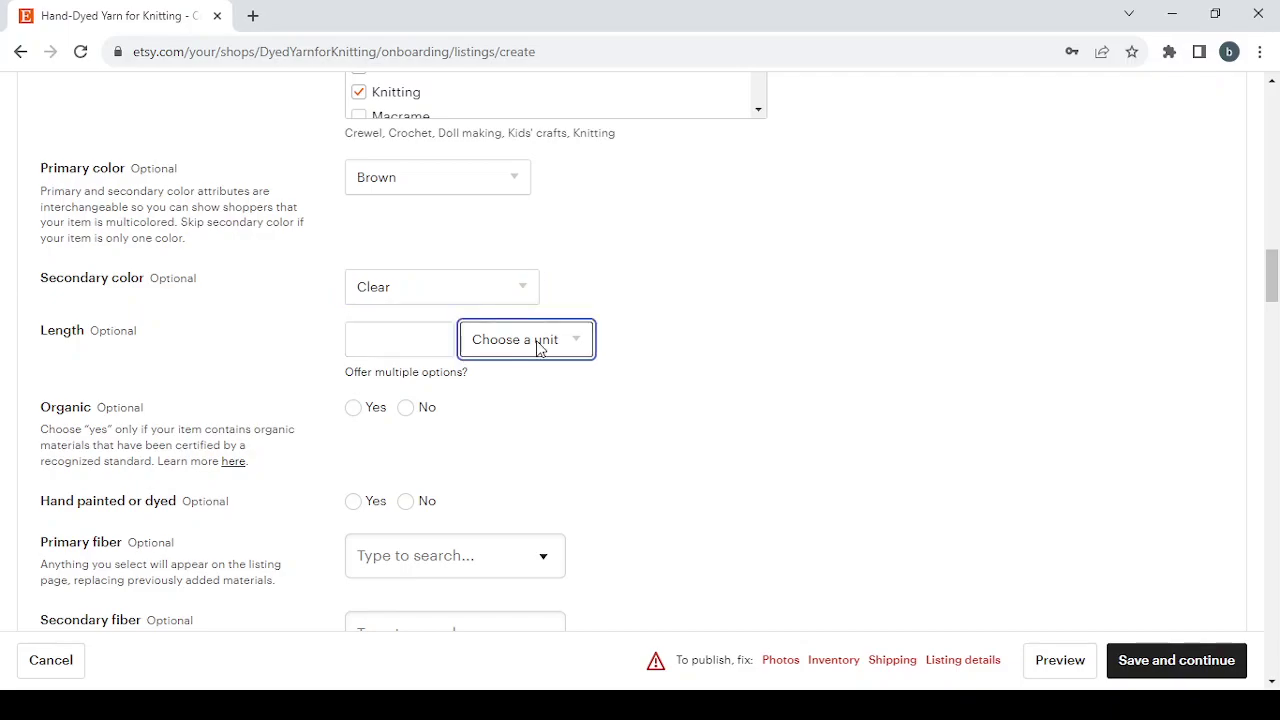
pyautogui.scroll(-1, 560, 443)
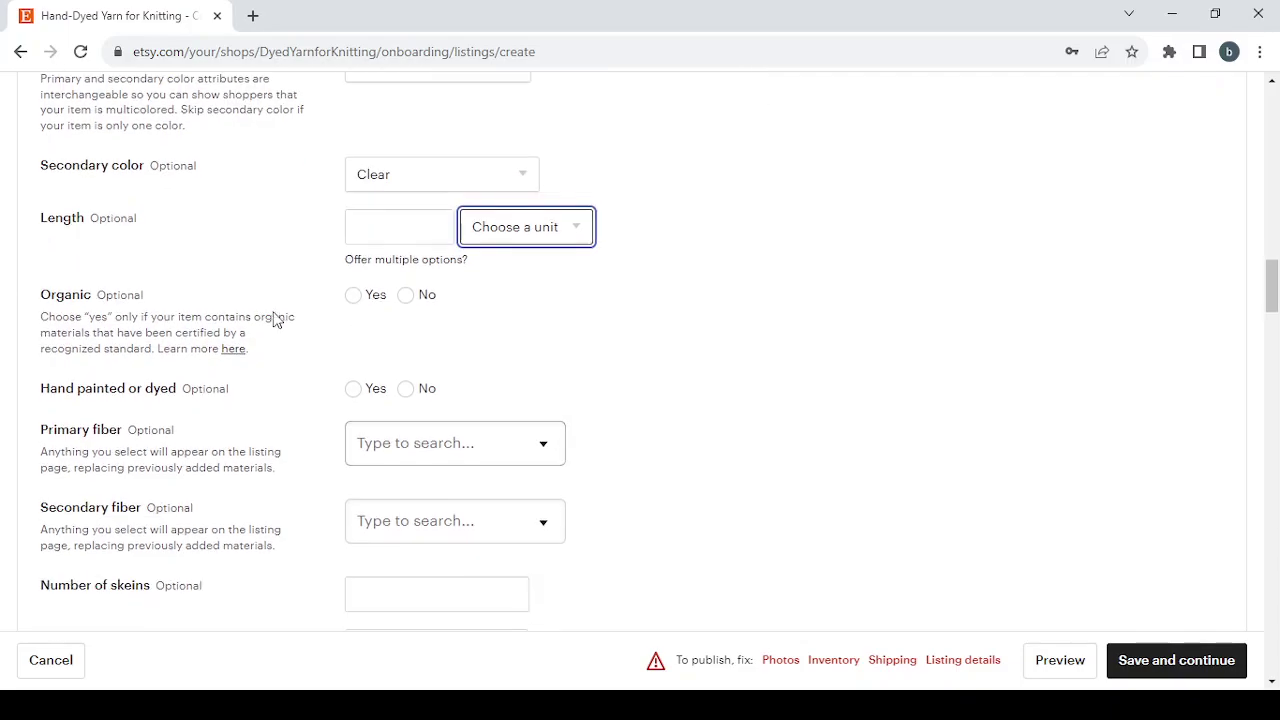
pyautogui.click(365, 300)
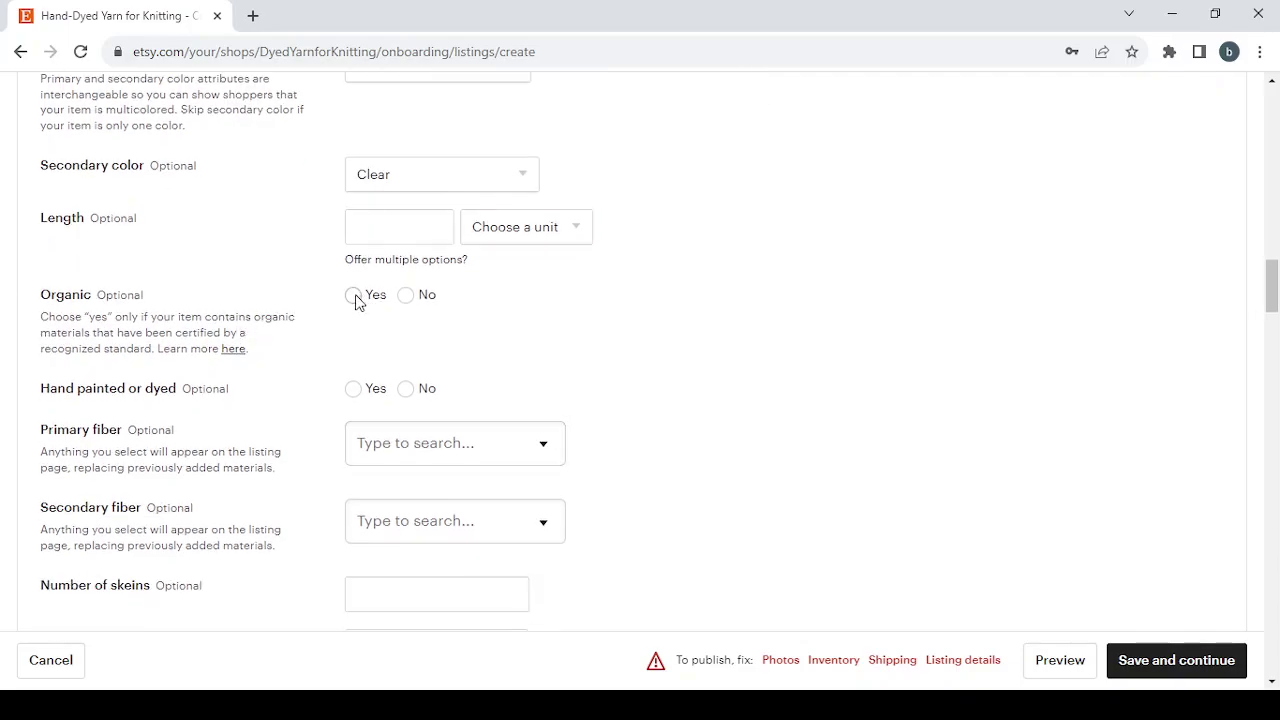
pyautogui.click(406, 296)
pyautogui.scroll(-1, 632, 366)
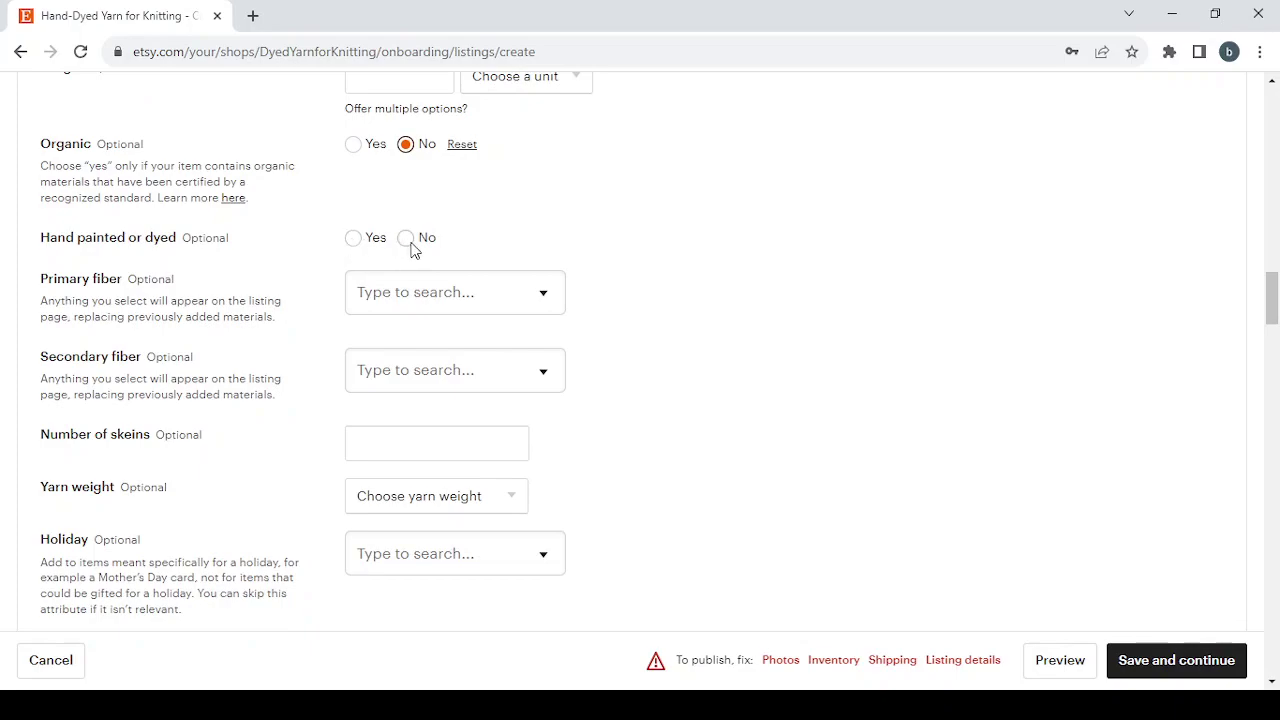
pyautogui.click(355, 238)
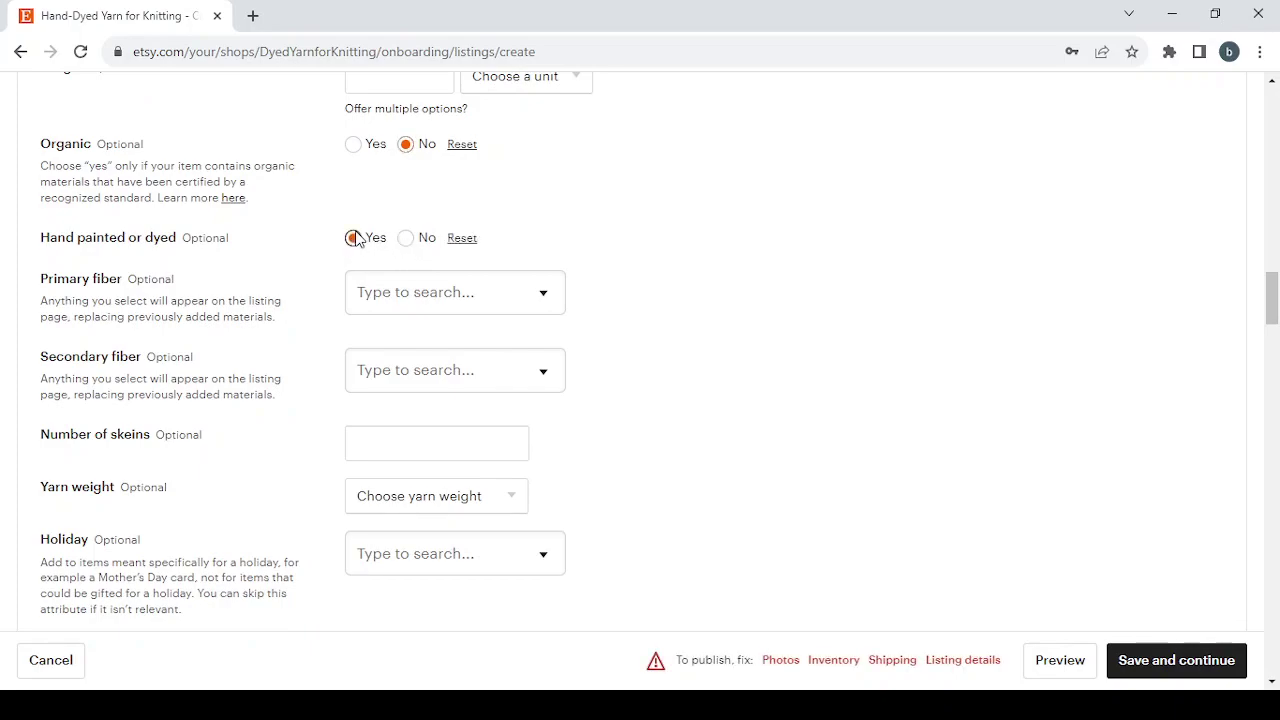
# Step: Choose Bagasse as the yarn's primary fiber
pyautogui.click(509, 291)
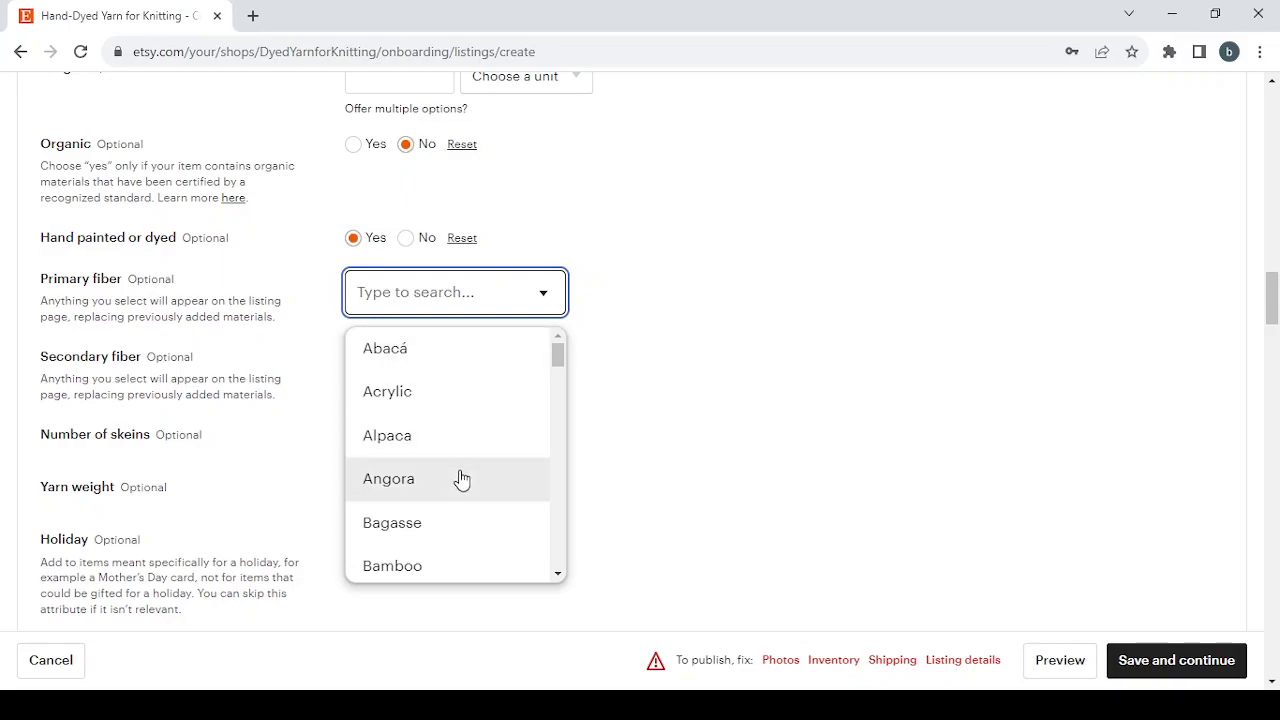
pyautogui.click(473, 541)
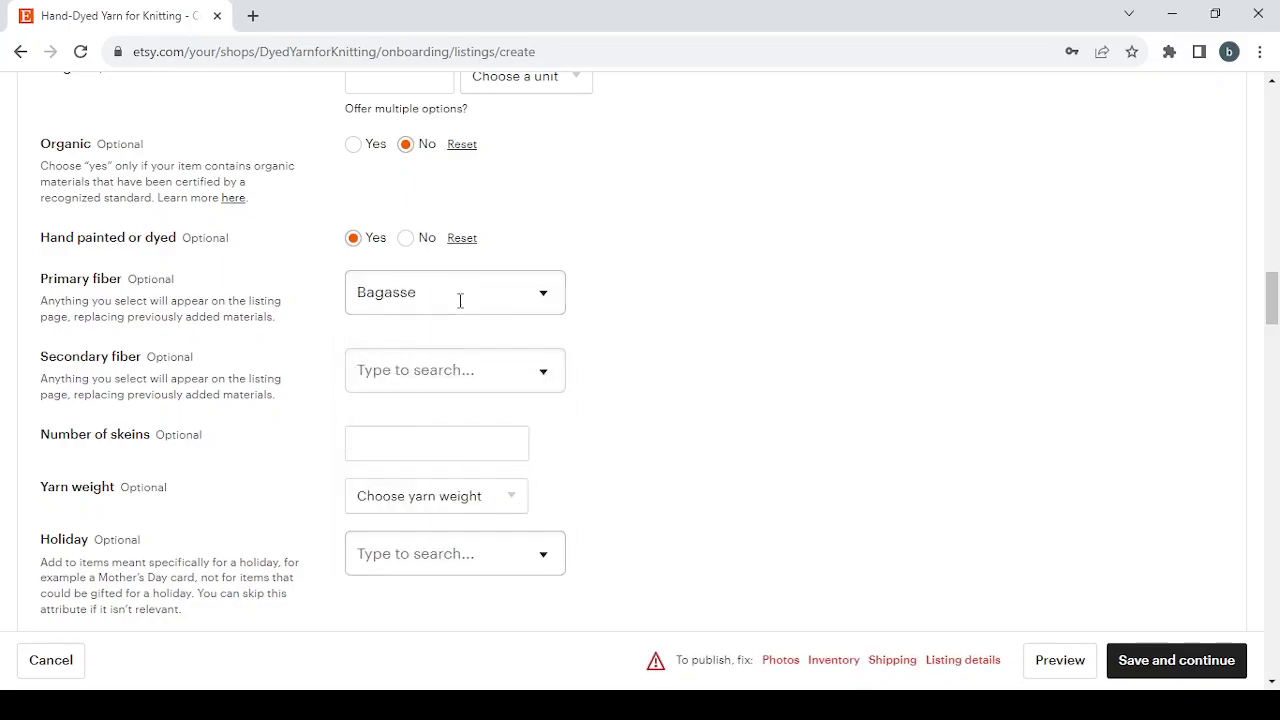
pyautogui.click(460, 300)
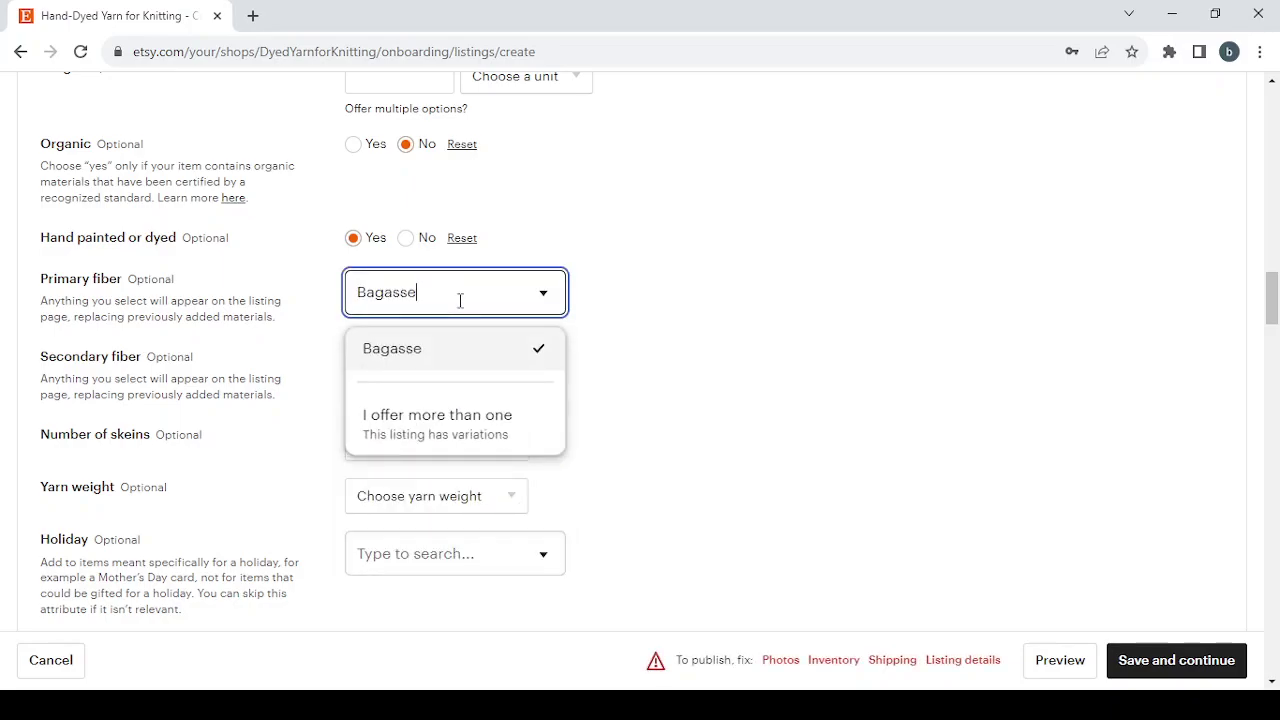
pyautogui.click(447, 363)
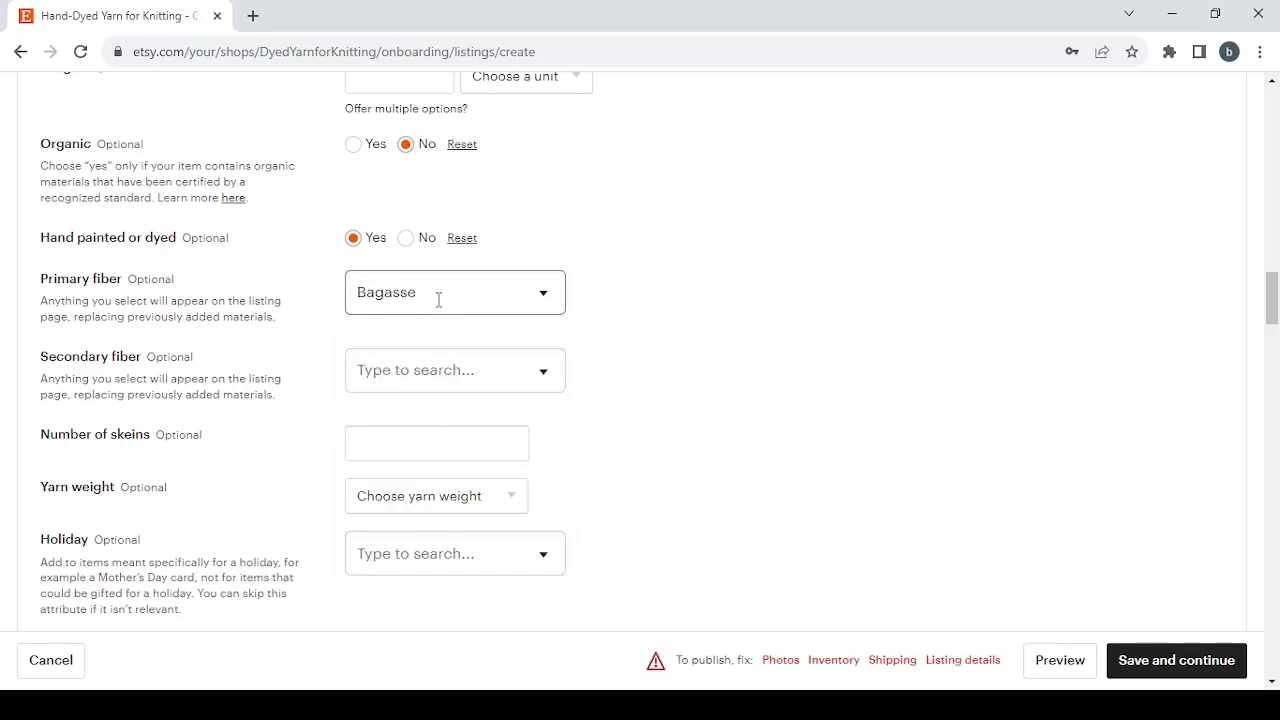
# Step: Look through the optional secondary fiber, number of skeins, yarn weight and holiday attributes without choosing any
pyautogui.scroll(-2, 665, 372)
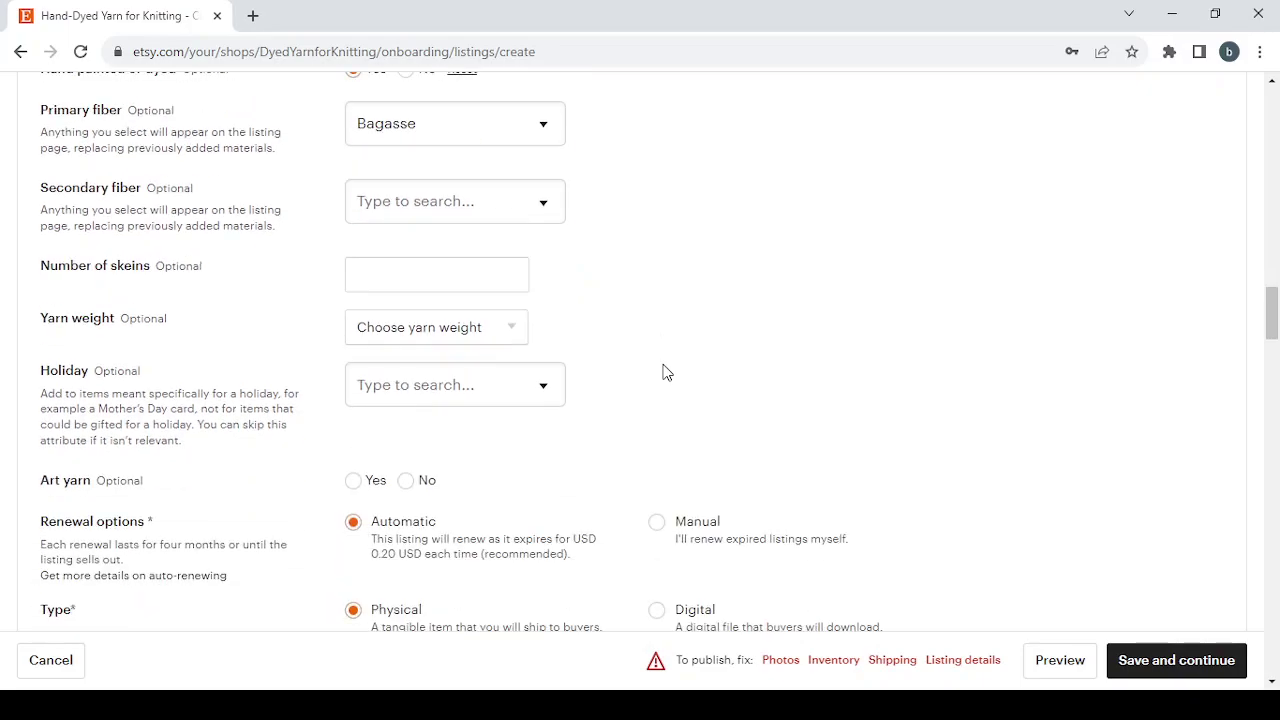
pyautogui.click(430, 218)
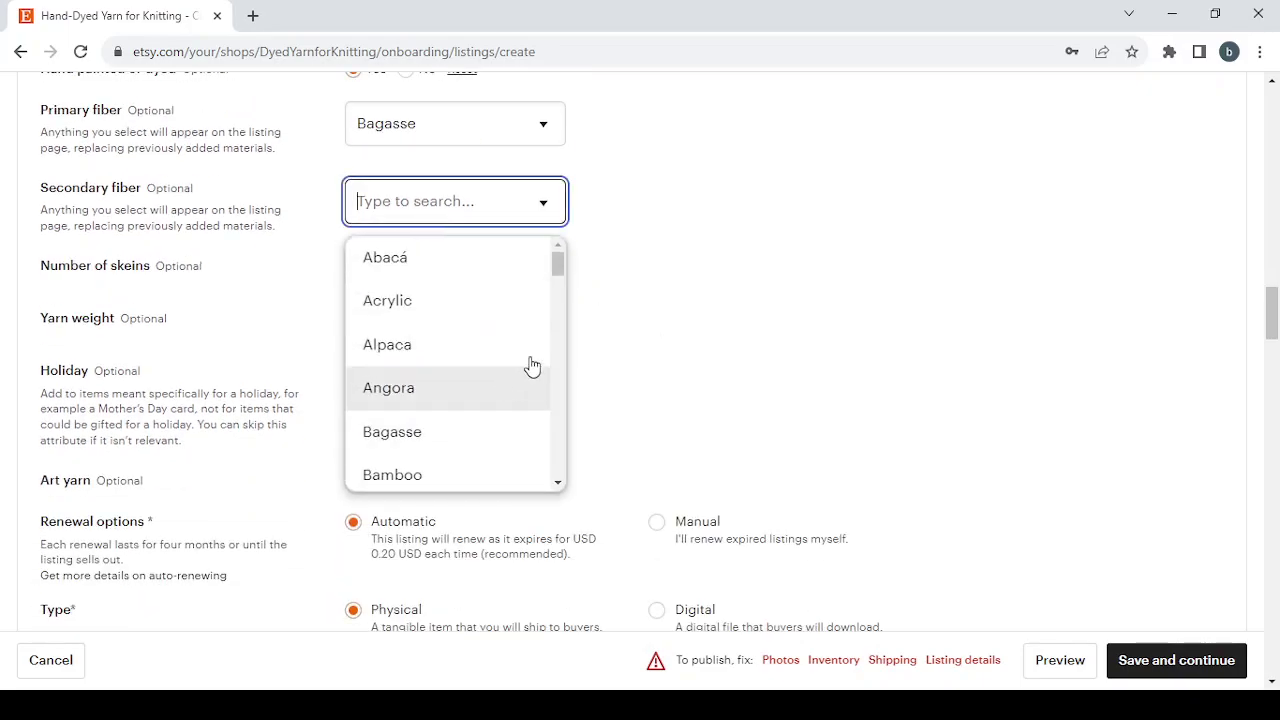
pyautogui.click(657, 364)
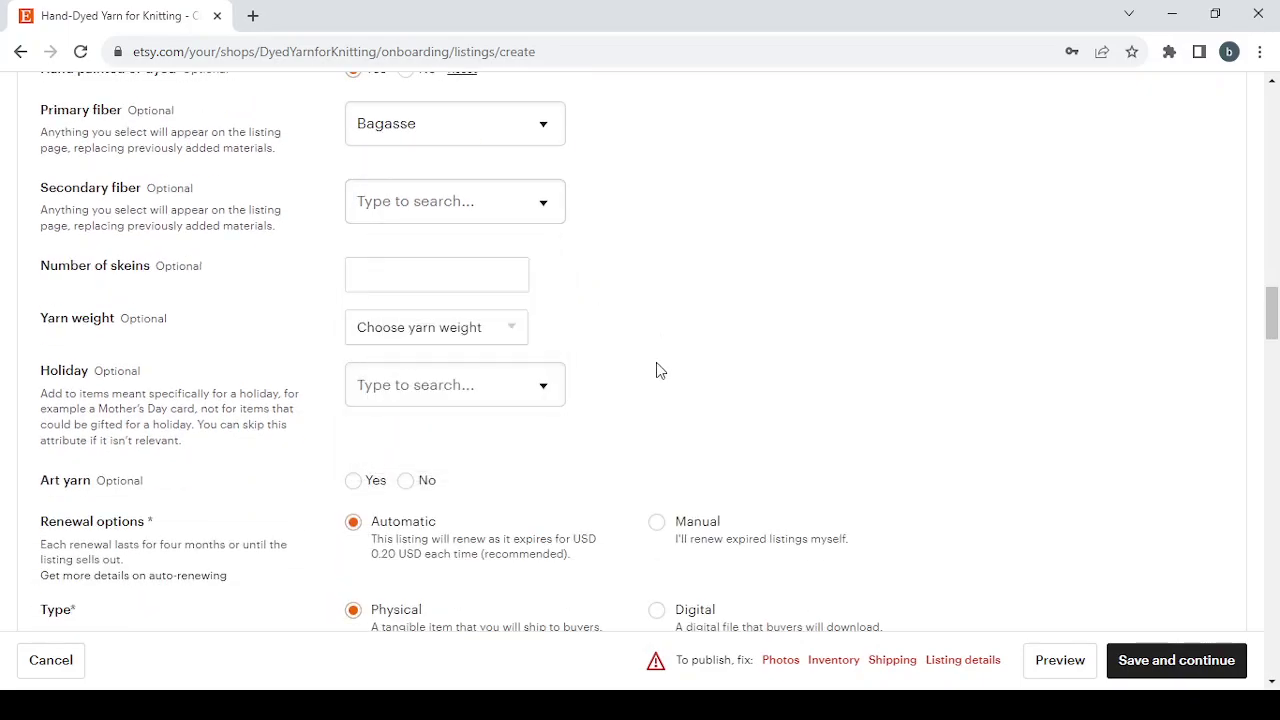
pyautogui.click(384, 266)
pyautogui.click(460, 330)
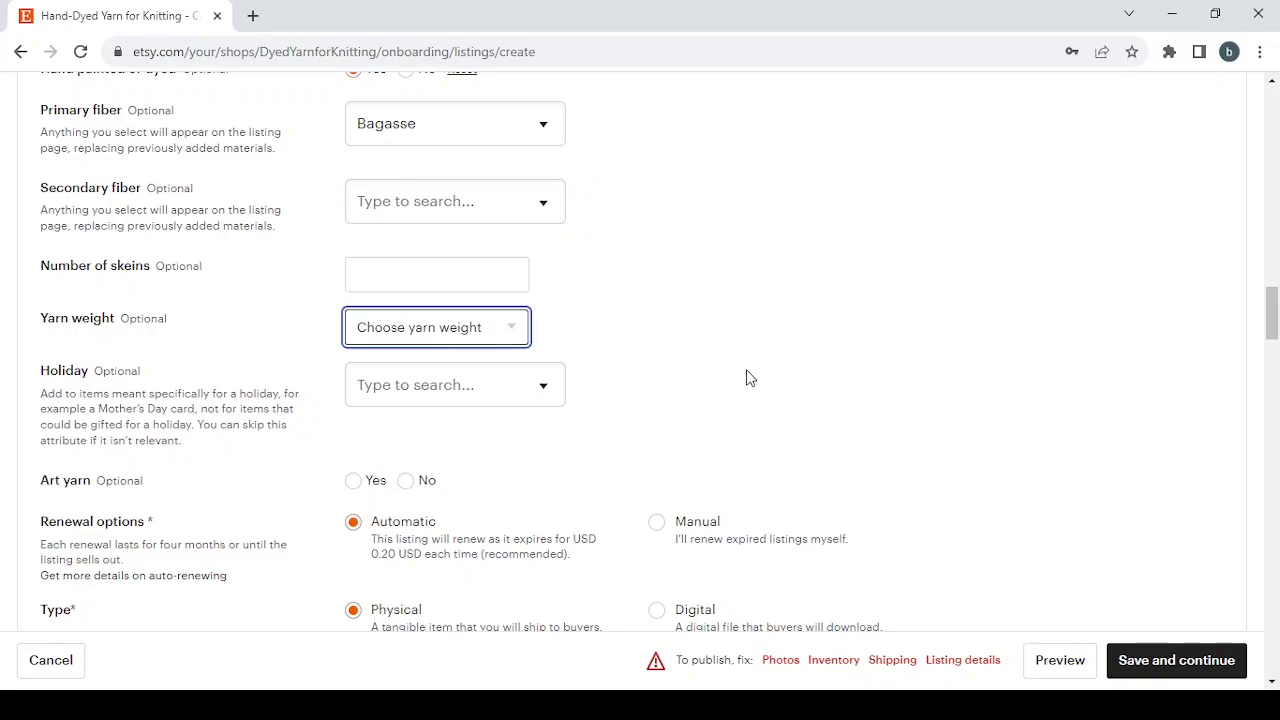
pyautogui.scroll(-2, 745, 375)
pyautogui.click(407, 211)
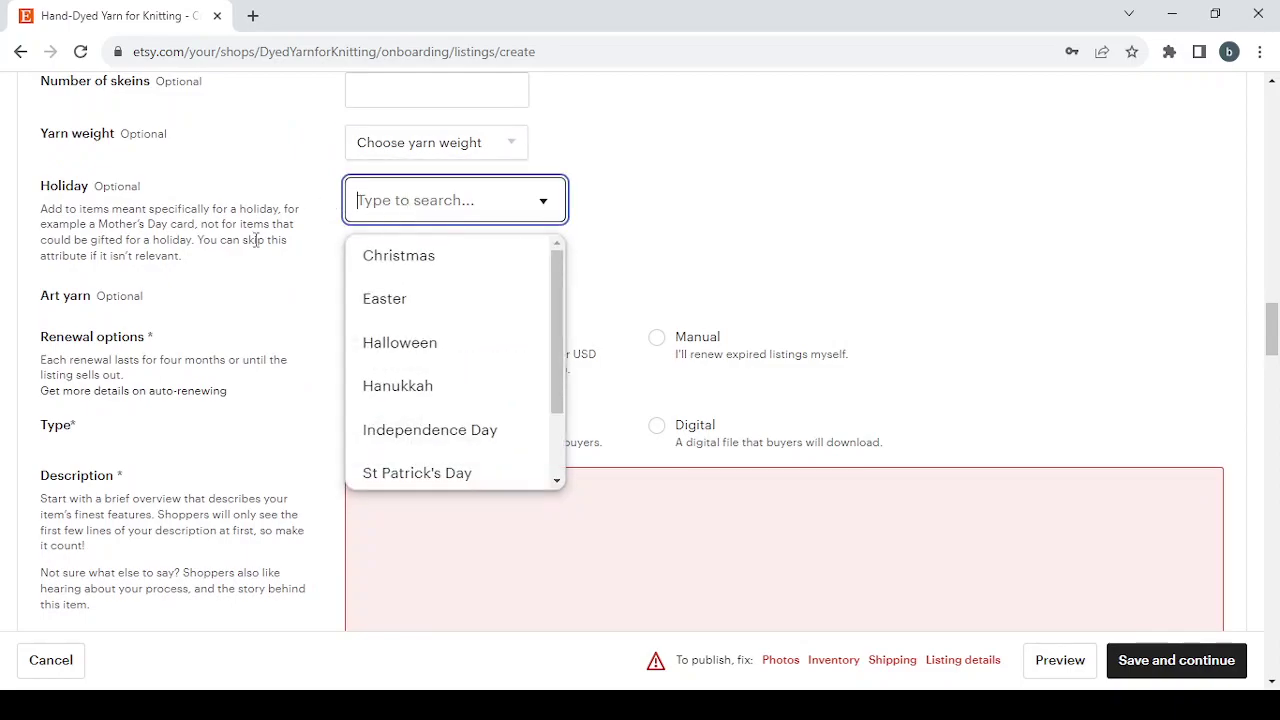
pyautogui.click(256, 240)
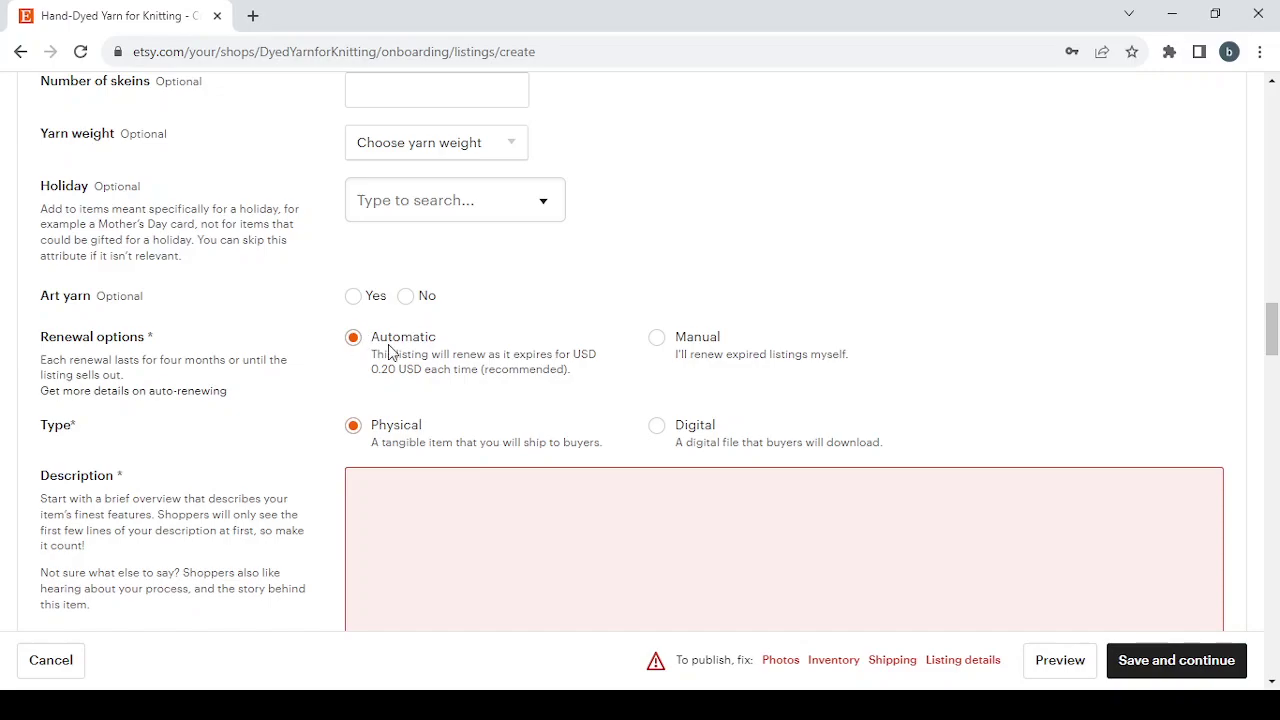
# Step: Set the listing's renewal option to Manual
pyautogui.click(657, 340)
pyautogui.scroll(-2, 198, 351)
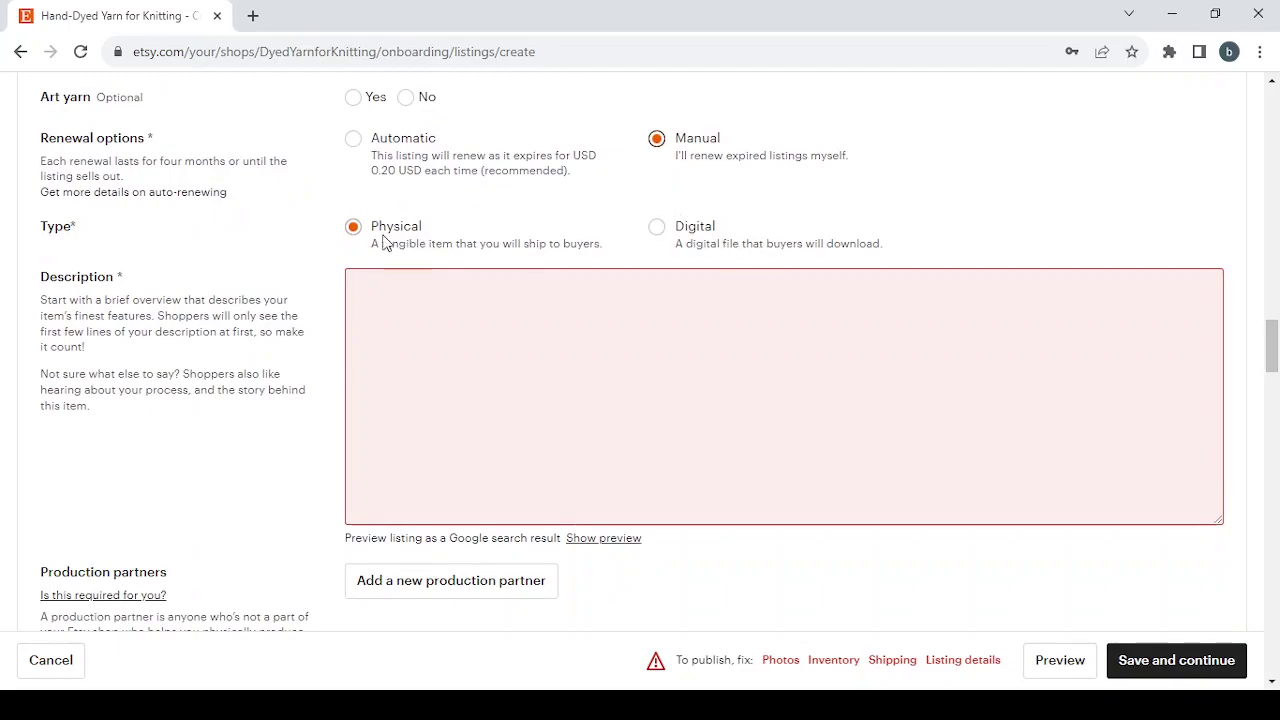
pyautogui.scroll(-1, 282, 219)
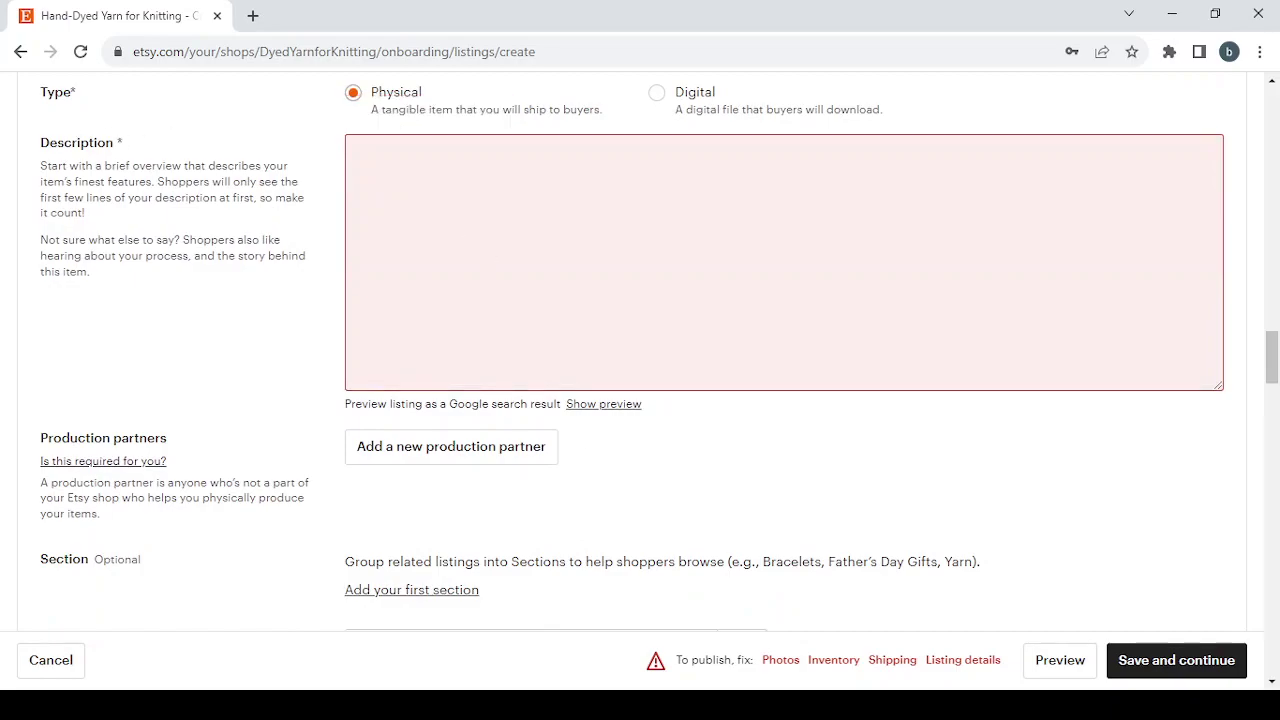
# Step: Review the required description field and the price, quantity and SKU fields under Inventory and pricing
pyautogui.hotkey('alt', 'Tab')
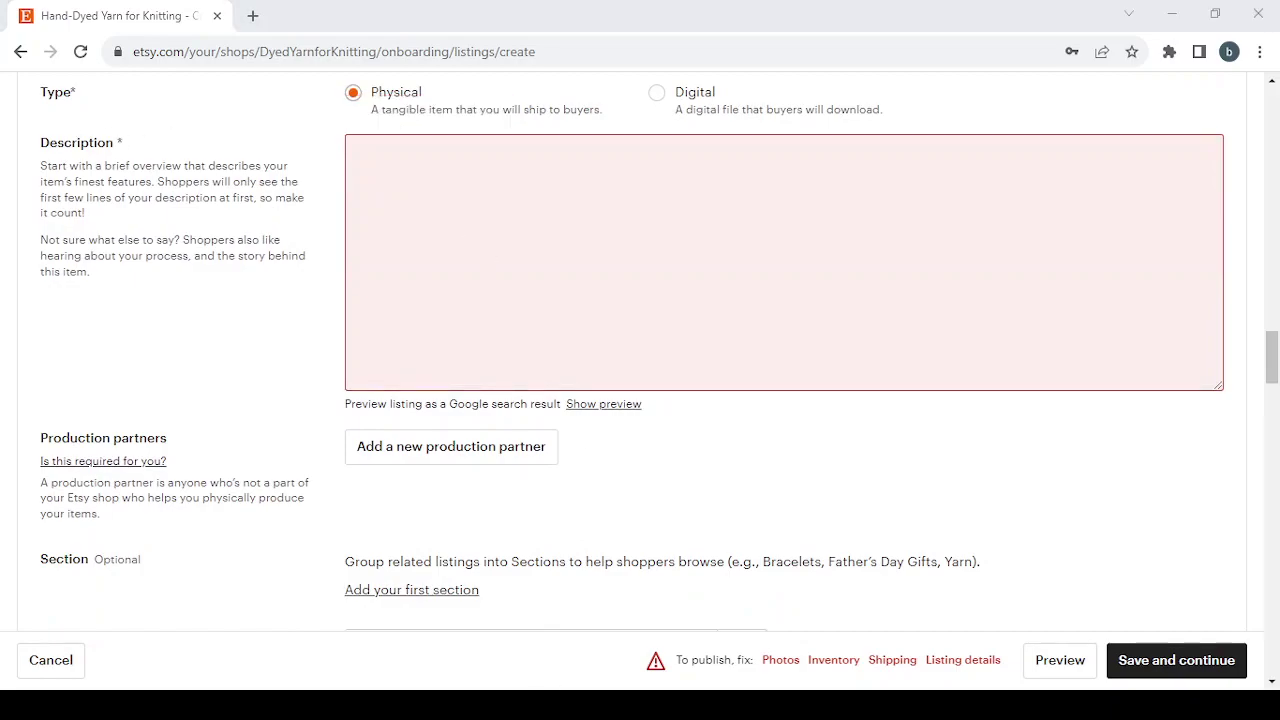
pyautogui.hotkey('alt', 'Tab')
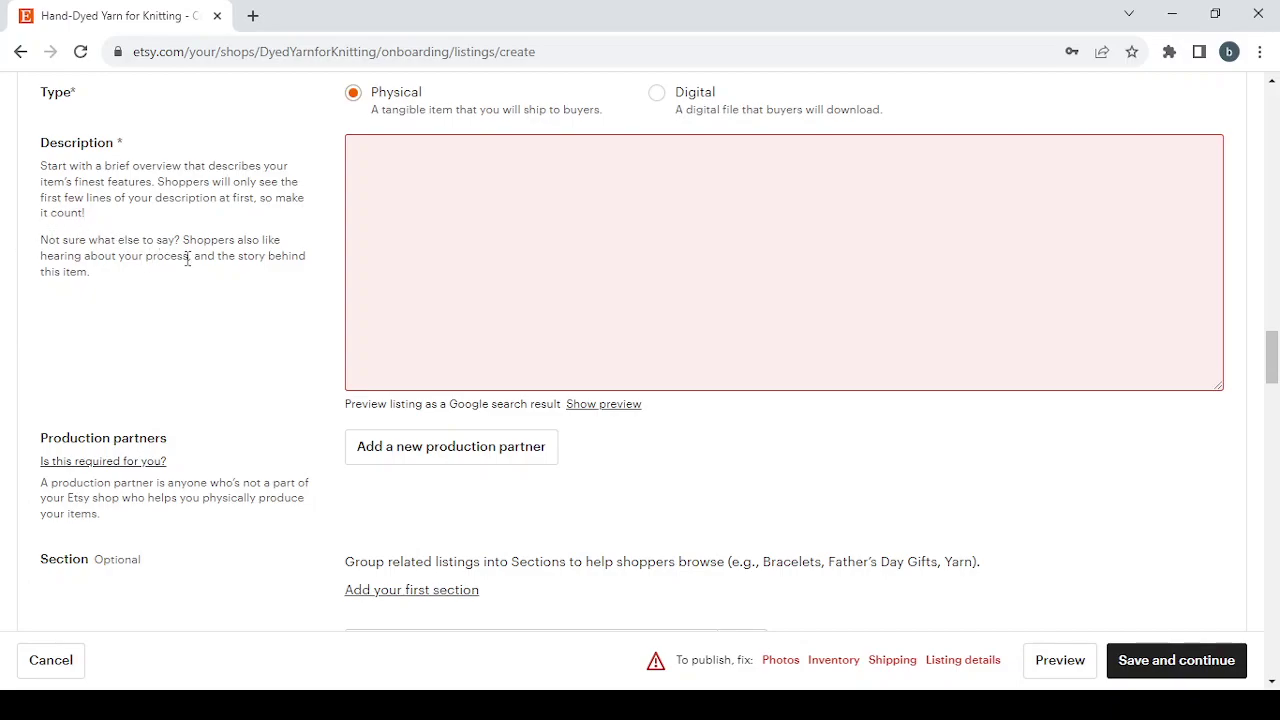
pyautogui.click(596, 346)
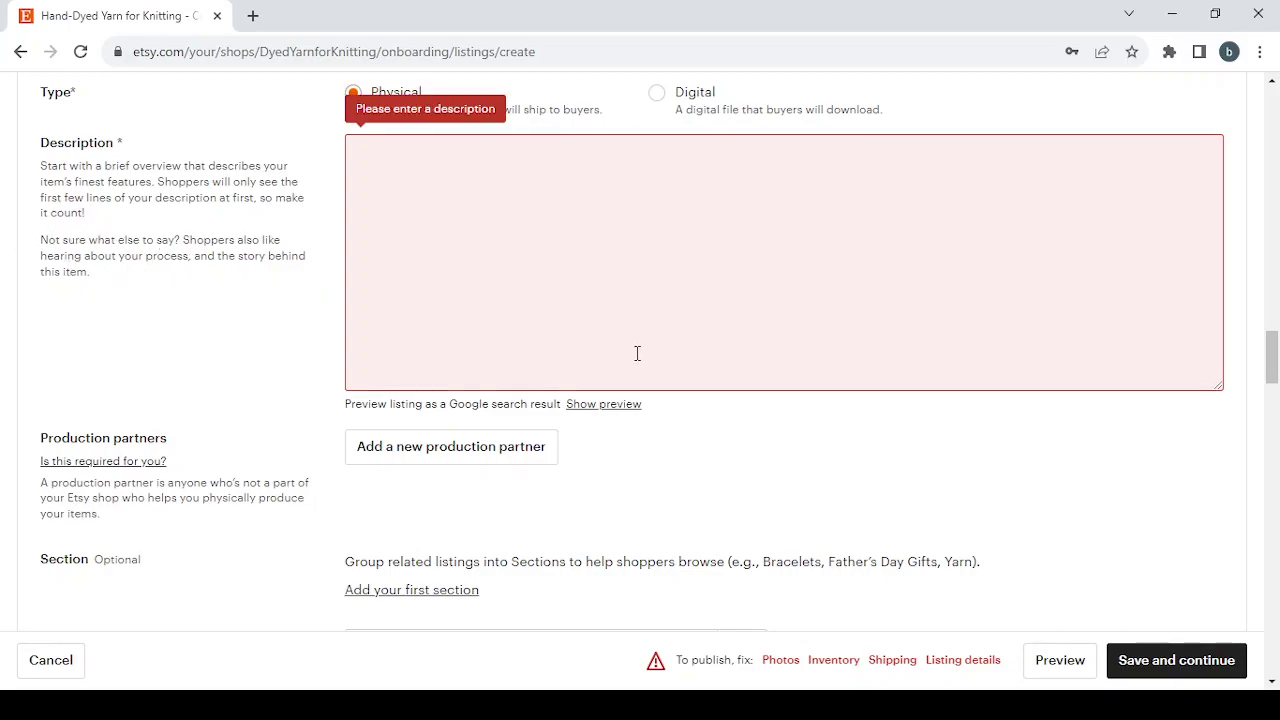
pyautogui.scroll(-3, 637, 353)
pyautogui.scroll(-3, 637, 353)
pyautogui.scroll(-1, 638, 360)
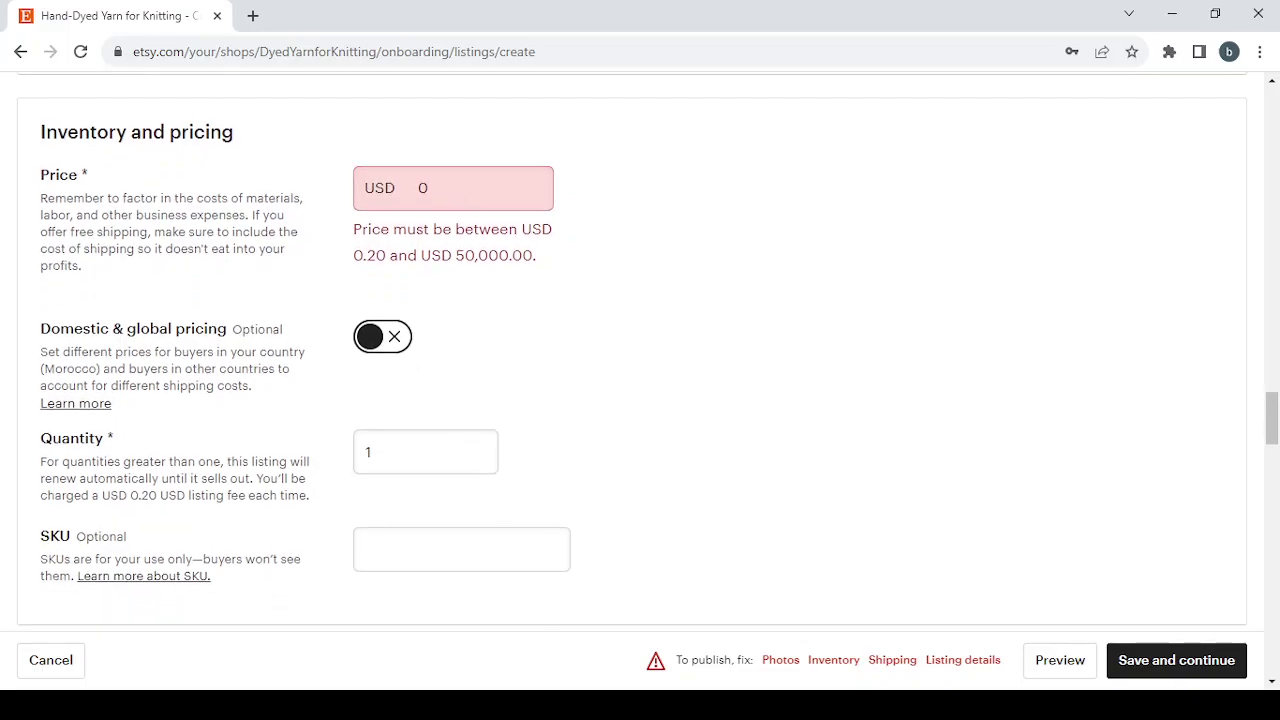
pyautogui.click(552, 526)
# Step: Choose an order processing time in the listing's shipping options
pyautogui.scroll(-7, 554, 420)
pyautogui.scroll(-3, 553, 420)
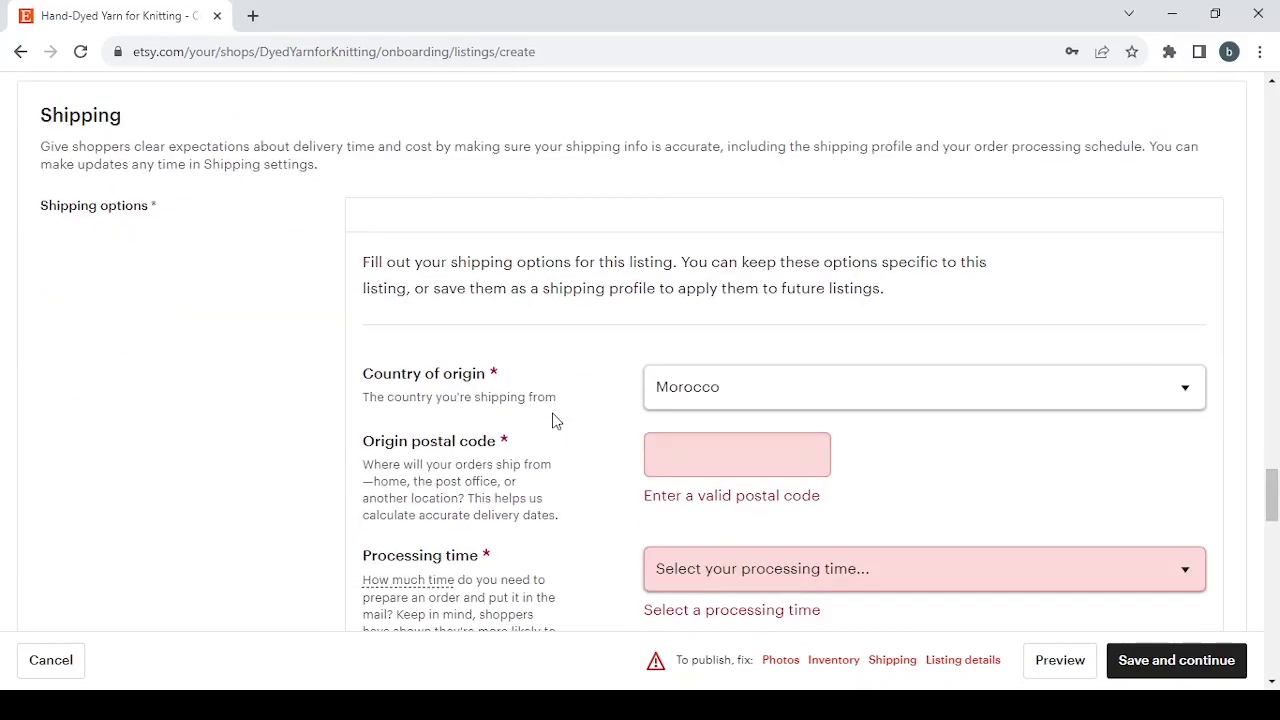
pyautogui.scroll(-1, 740, 282)
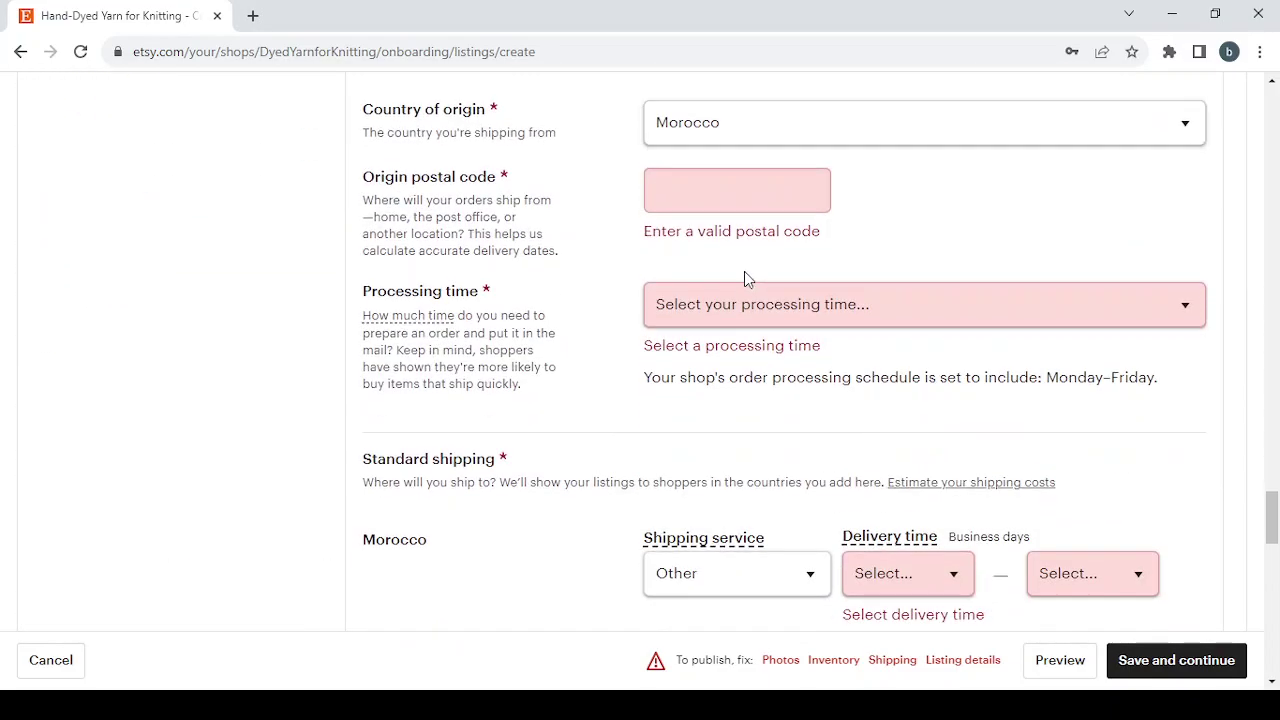
pyautogui.click(1020, 328)
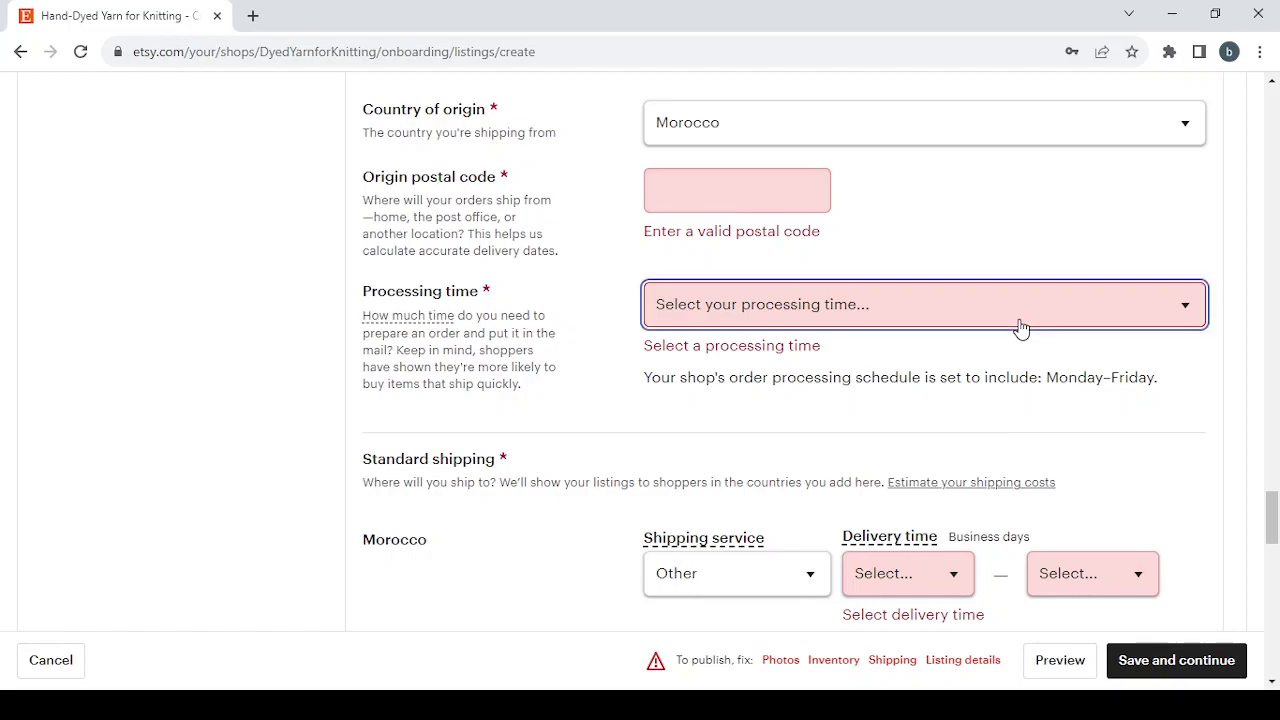
pyautogui.click(703, 428)
pyautogui.scroll(-3, 705, 434)
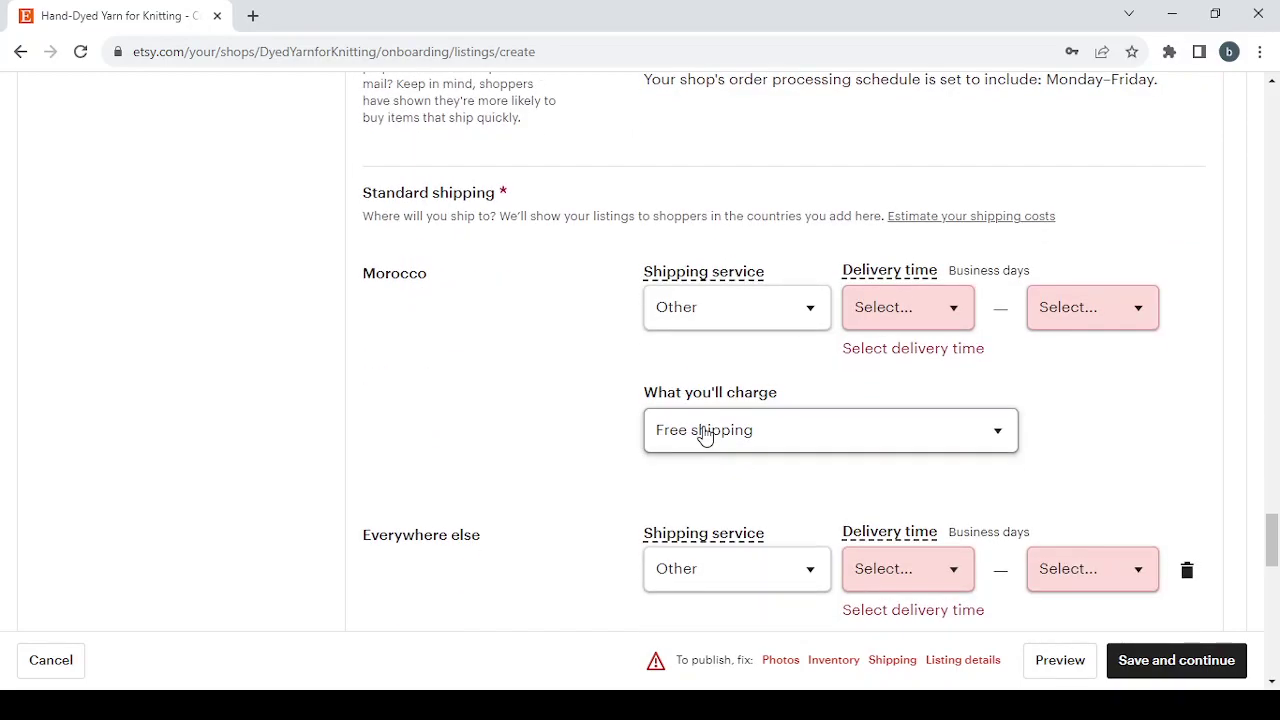
pyautogui.scroll(-2, 706, 436)
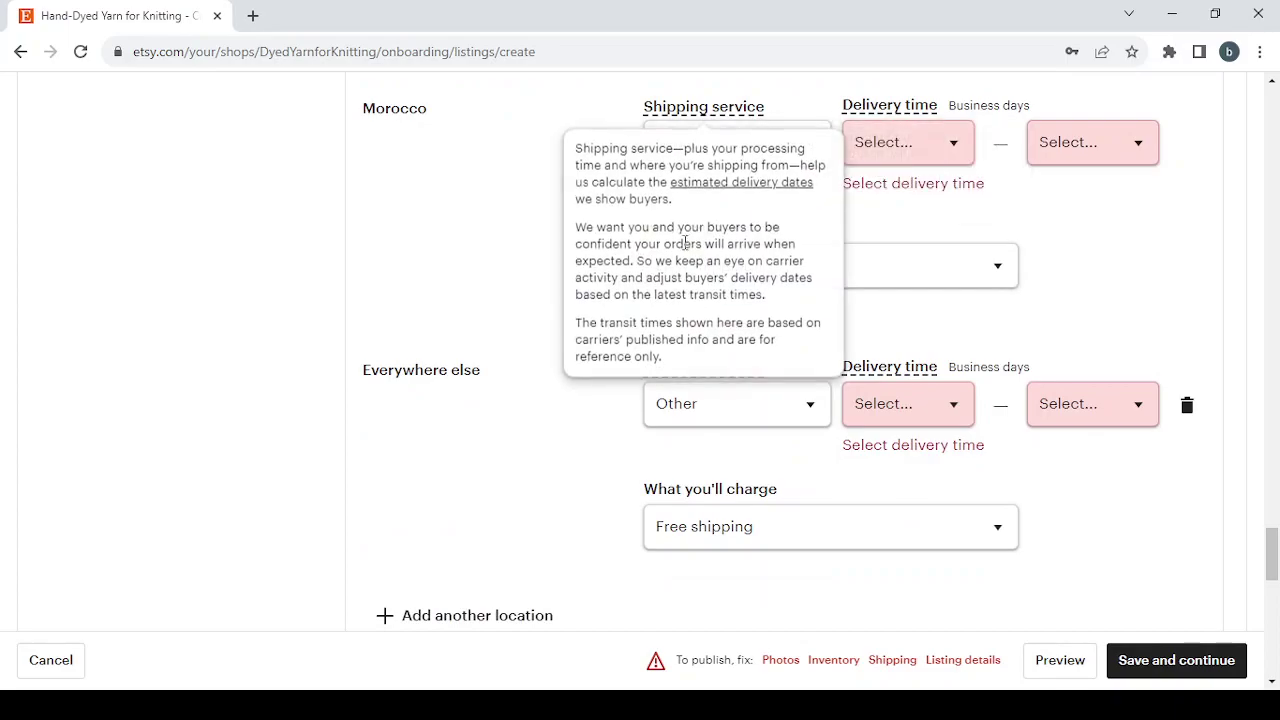